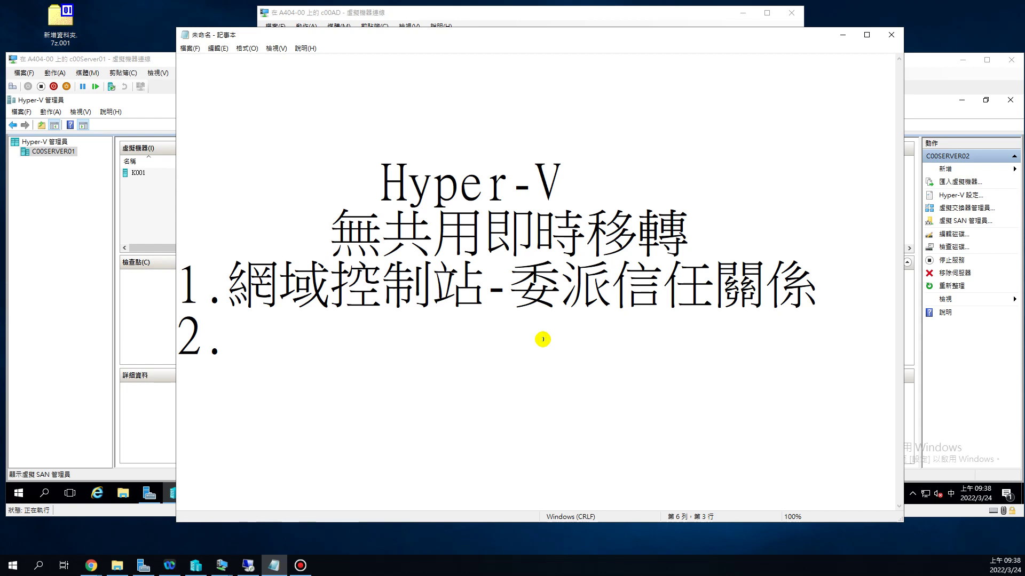
Add "2台實體機器-" as the start of the second item in the note.
text(2台十ㄊ)
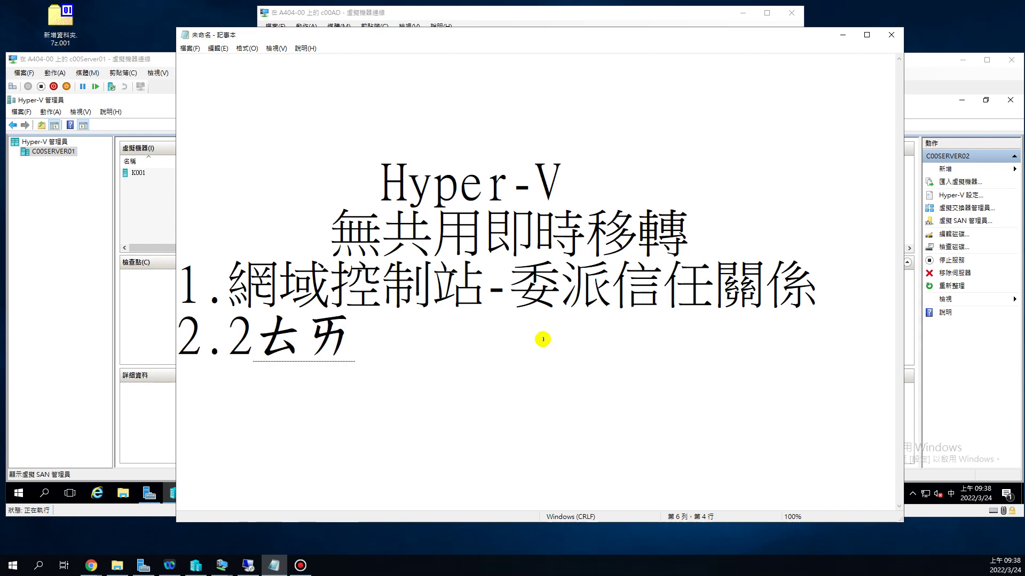
text(ㄧˇㄐㄧ)
key(Return)
key(BackSpace)
key(BackSpace)
key(BackSpace)
key(BackSpace)
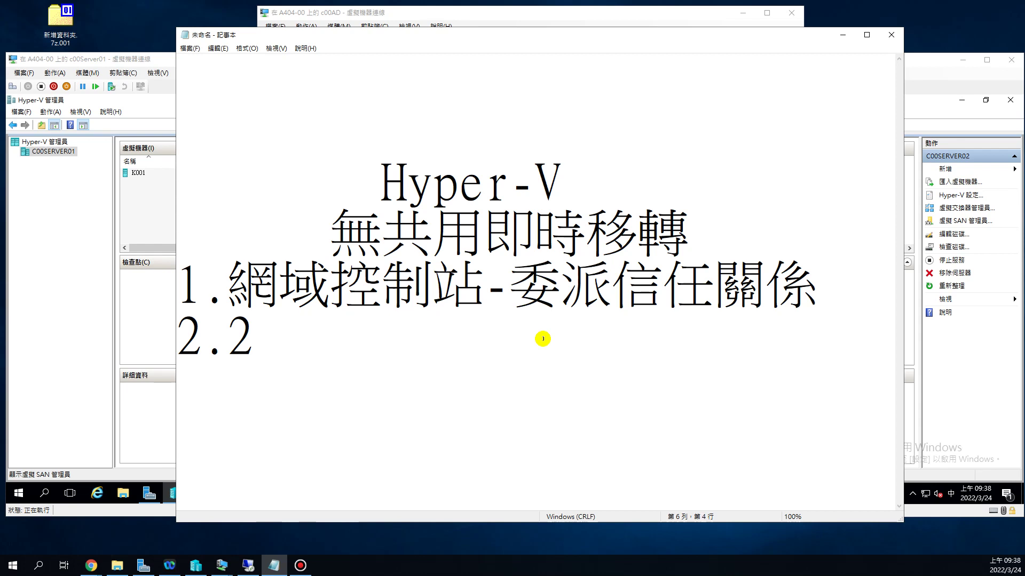
text(ㄊㄞˊㄕˊㄊㄧˇㄐㄧ ㄑㄧˋ)
key(Return)
text(-)
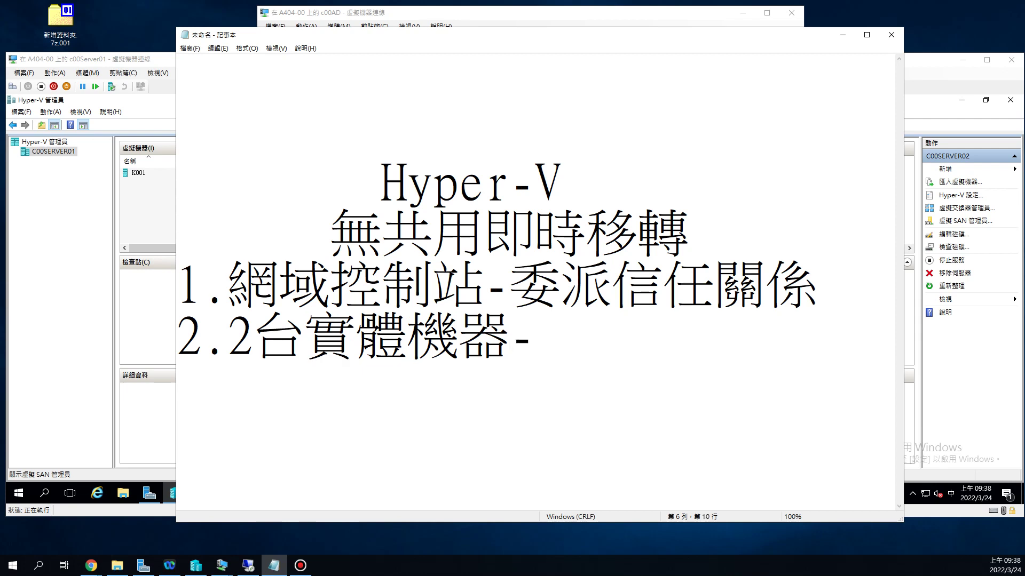
Complete the note's second item with "即時移轉" and select those four characters.
text(ㄐㄧˊ)
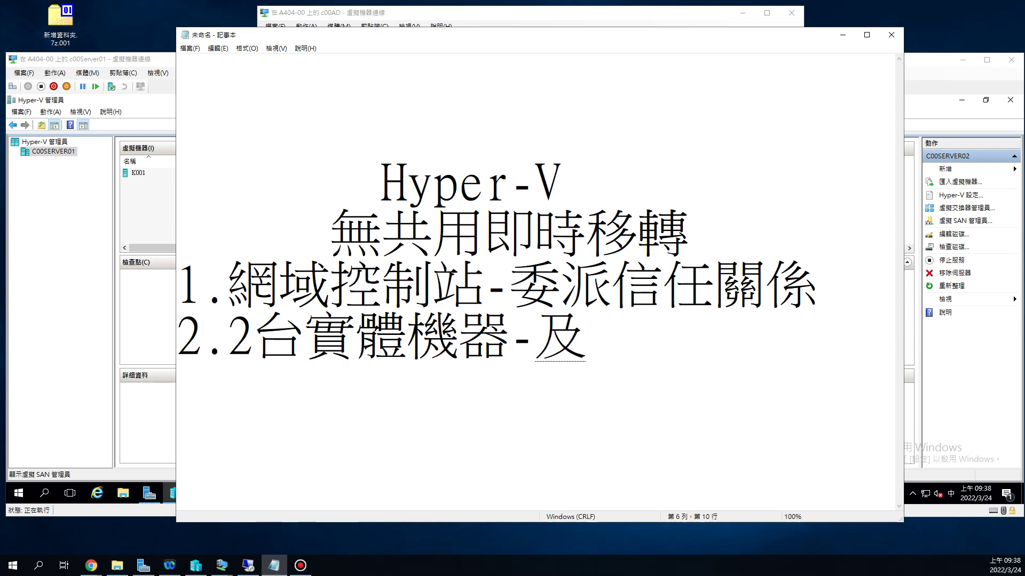
text(ㄕˊ)
key(Return)
text(ㄧㄓ)
key(BackSpace)
text(ㄧ)
key(shift+Left)
key(shift+Left)
key(BackSpace)
text(ㄧ ㄓㄨㄢˇ)
key(shift+Left)
key(shift+Left)
key(shift+Left)
key(shift+Left)
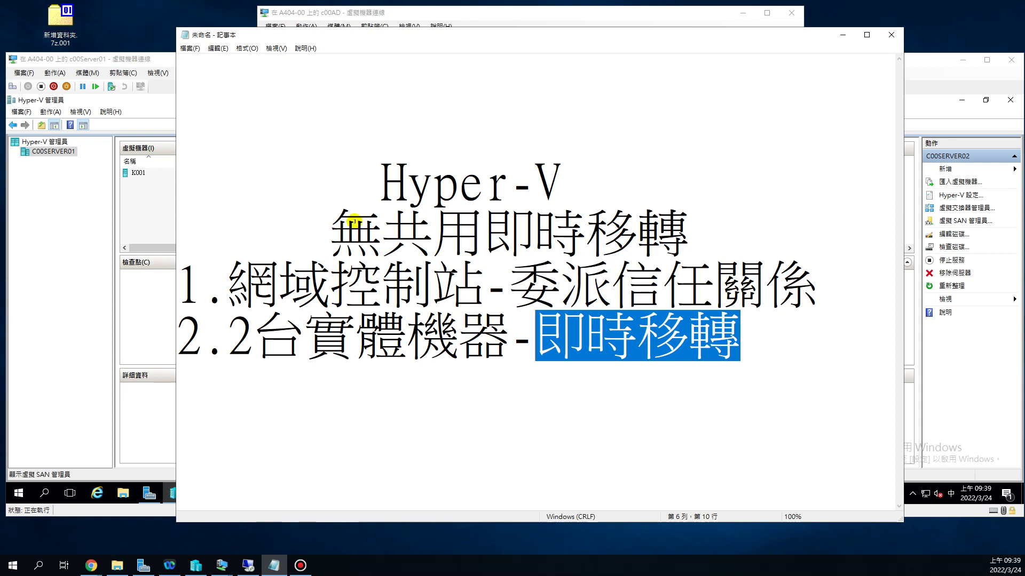
Start the Move wizard for virtual machine K001 on C00SERVER01 and choose to move only the virtual machine's storage.
click(147, 205)
click(932, 65)
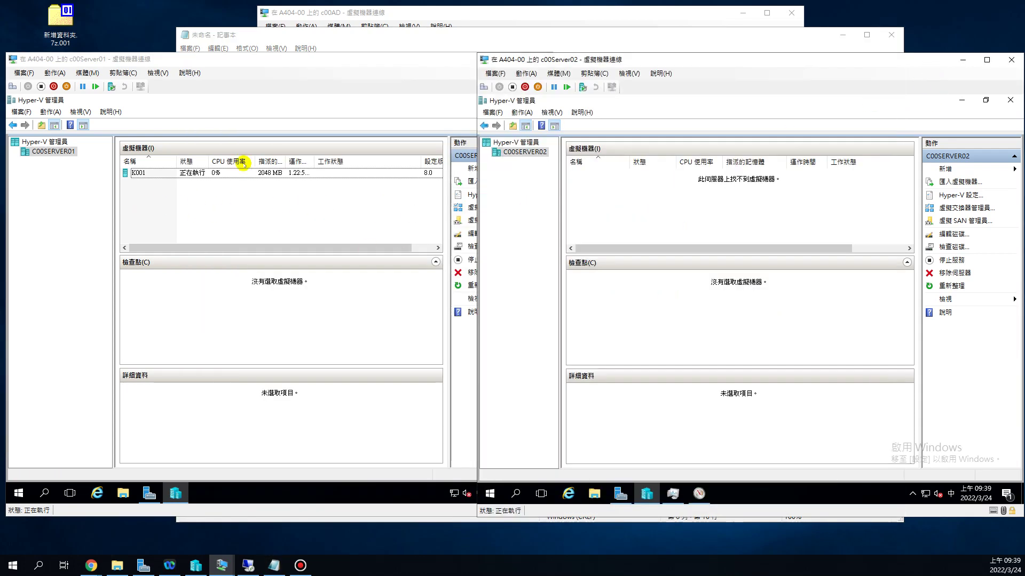
click(163, 174)
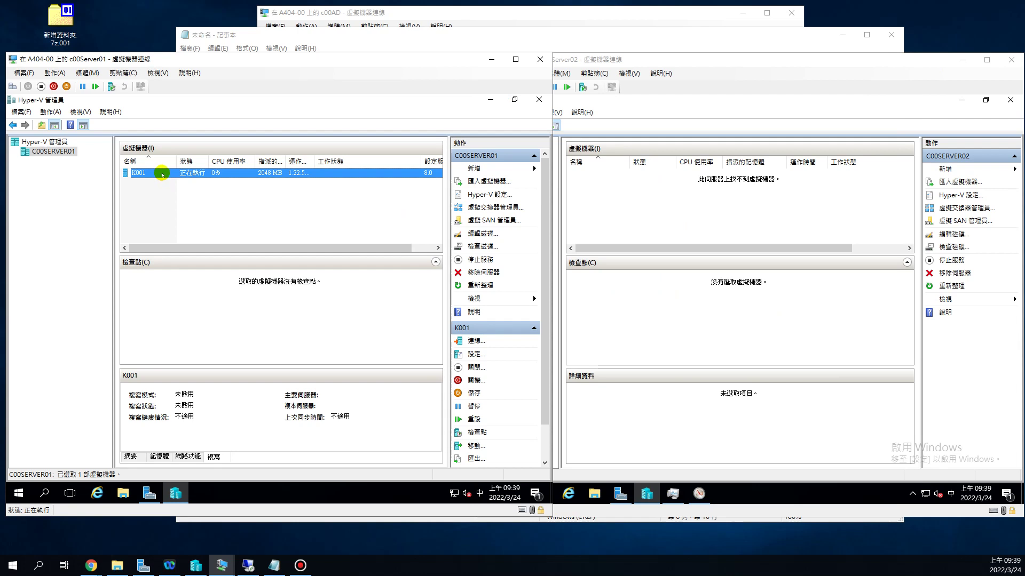
right_click(162, 174)
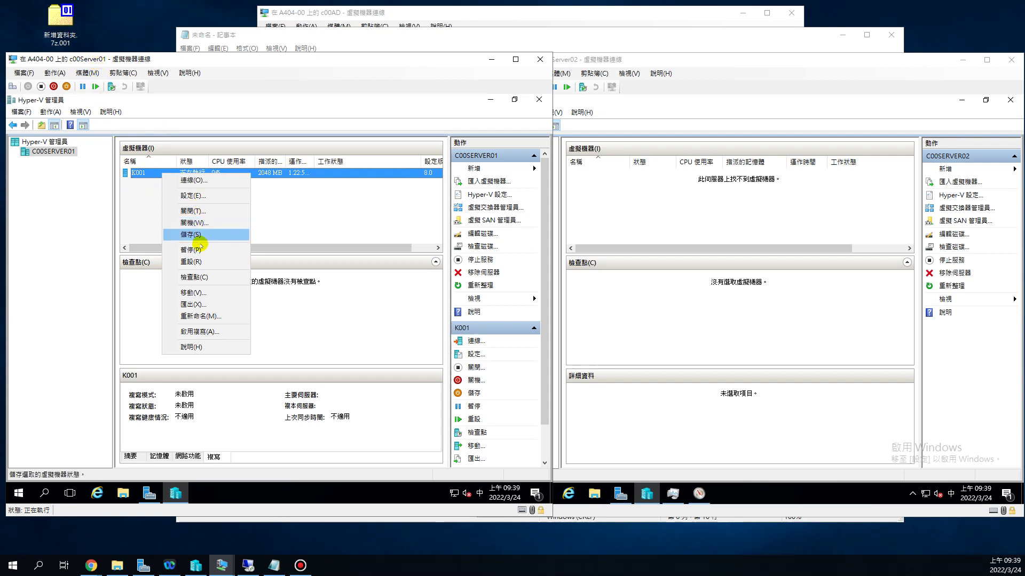
click(195, 291)
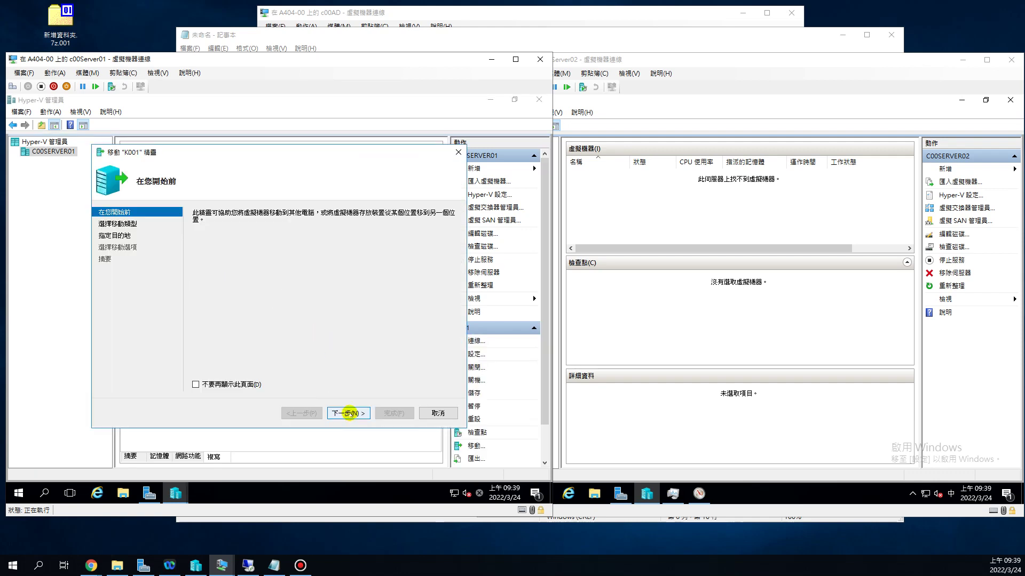
click(348, 412)
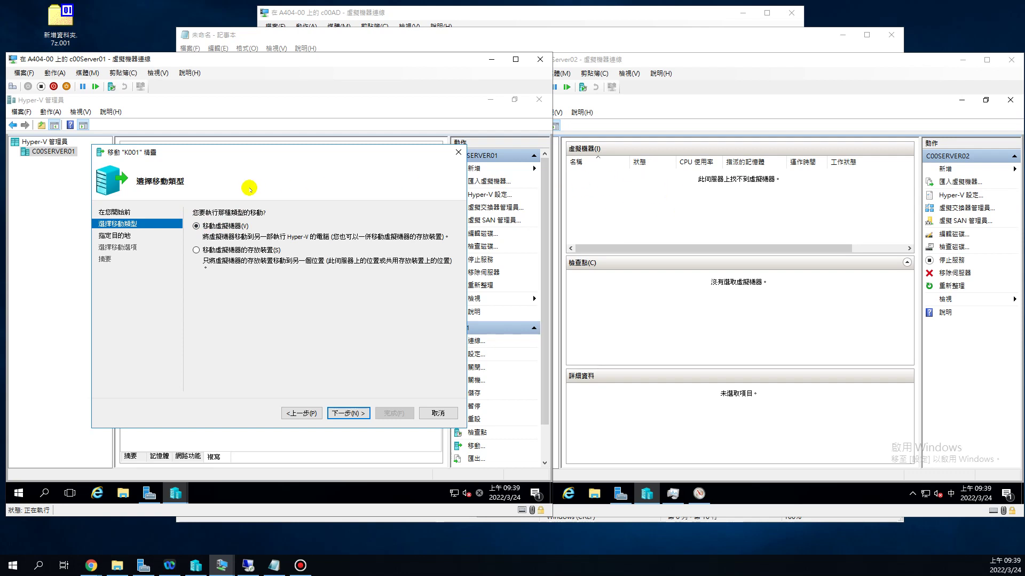
drag(249, 152, 210, 212)
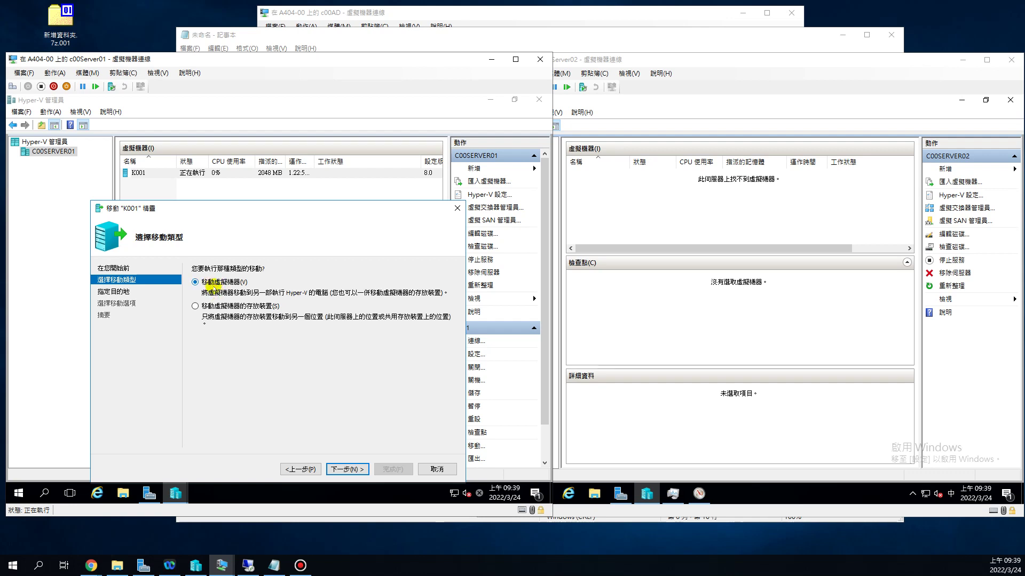
click(196, 306)
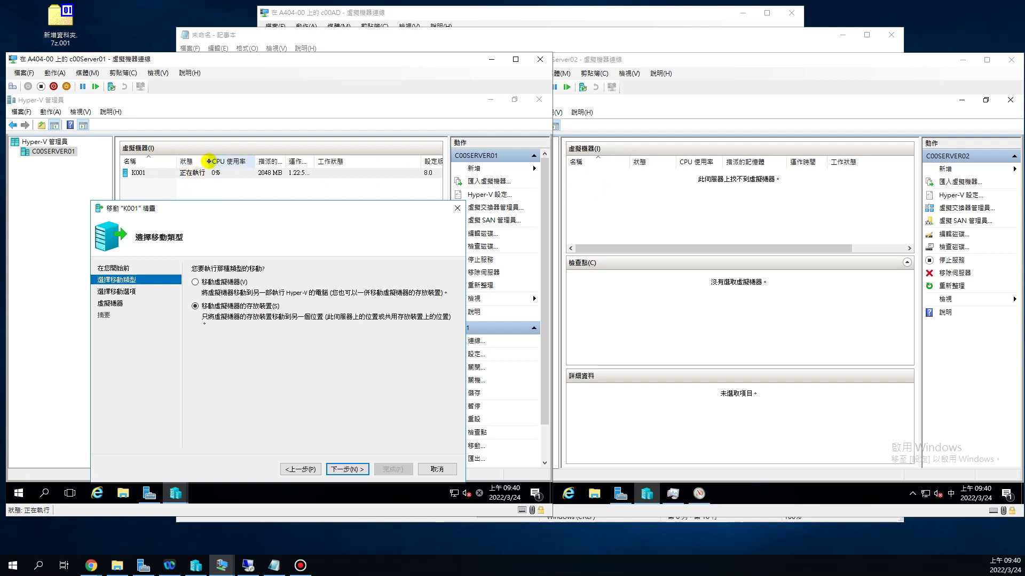
Open K001's settings and examine the file path of its virtual hard disk.
key(Escape)
right_click(163, 176)
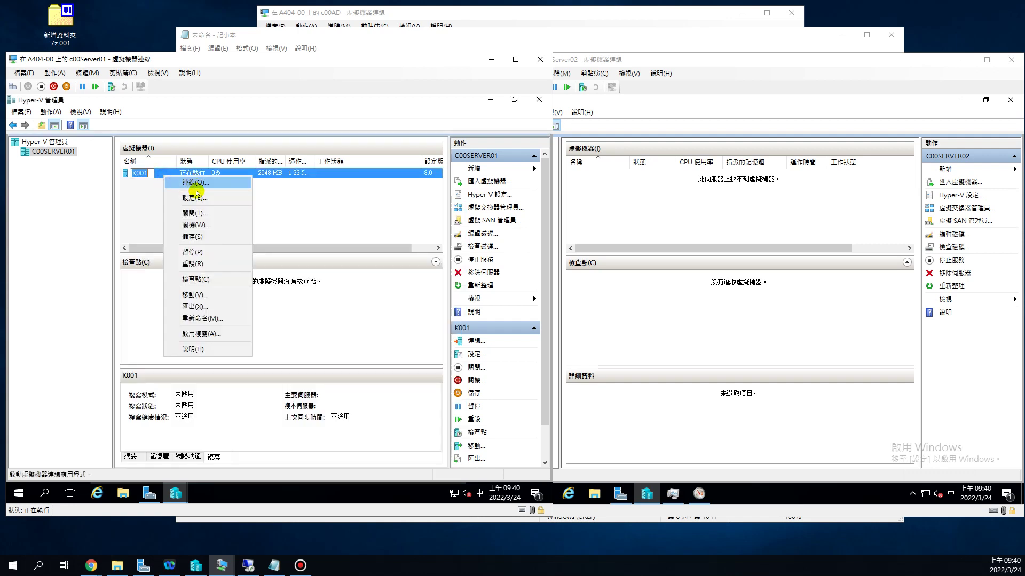
click(194, 197)
click(176, 247)
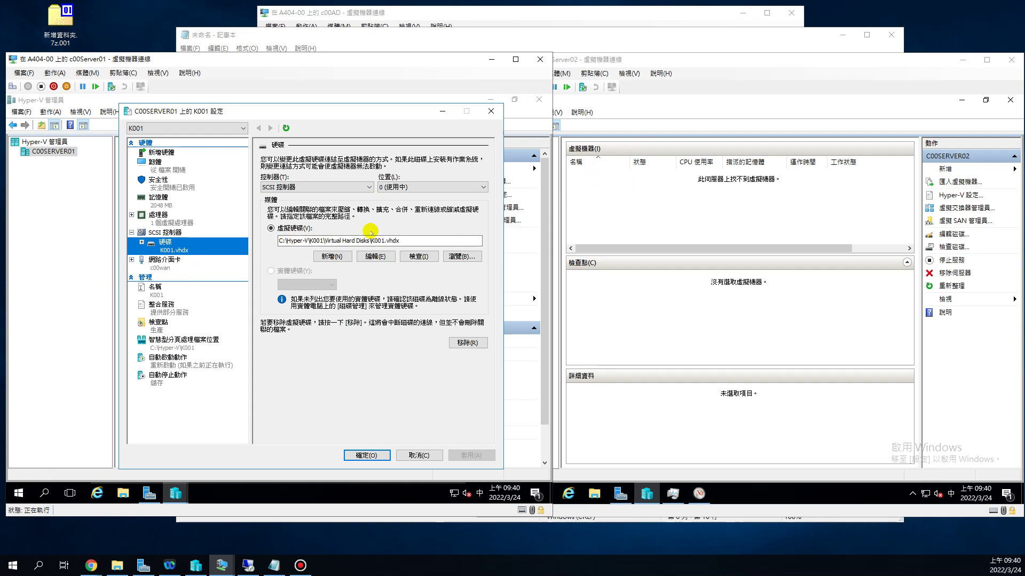
click(419, 239)
drag(368, 241, 328, 241)
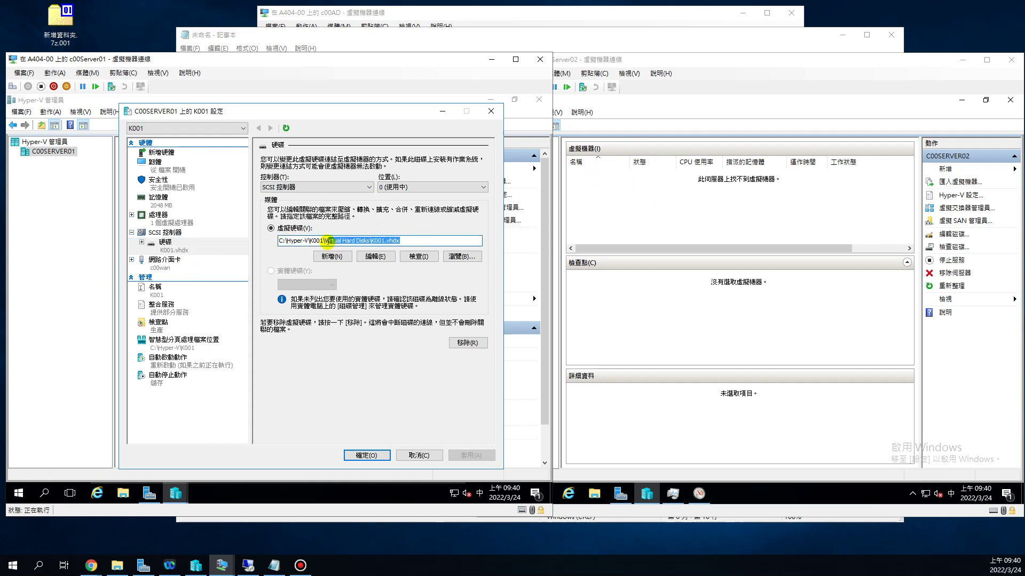
Examine the C:\Hyper-V folder on c00Server02 and close K001's settings on c00Server01.
click(679, 186)
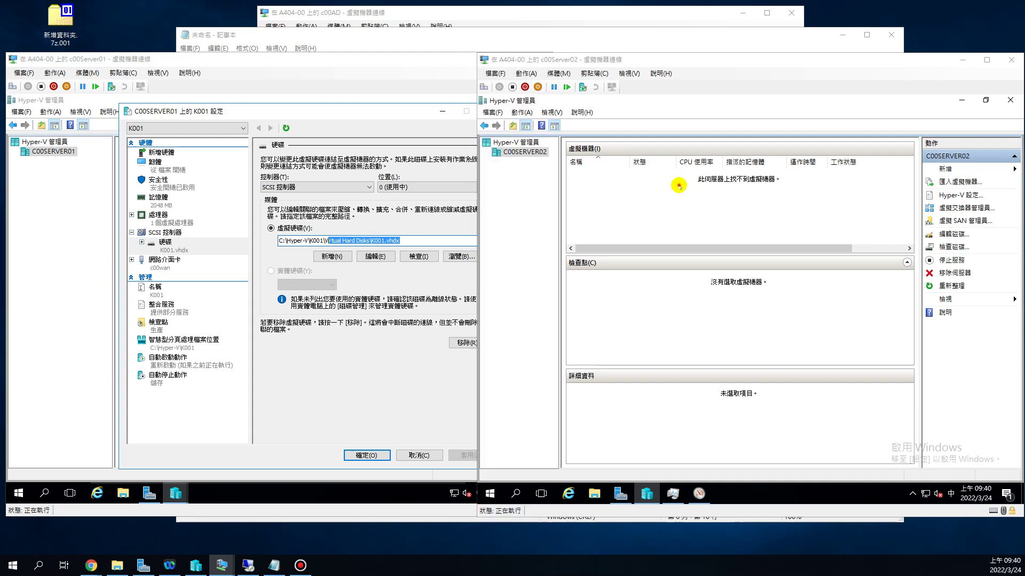
click(594, 493)
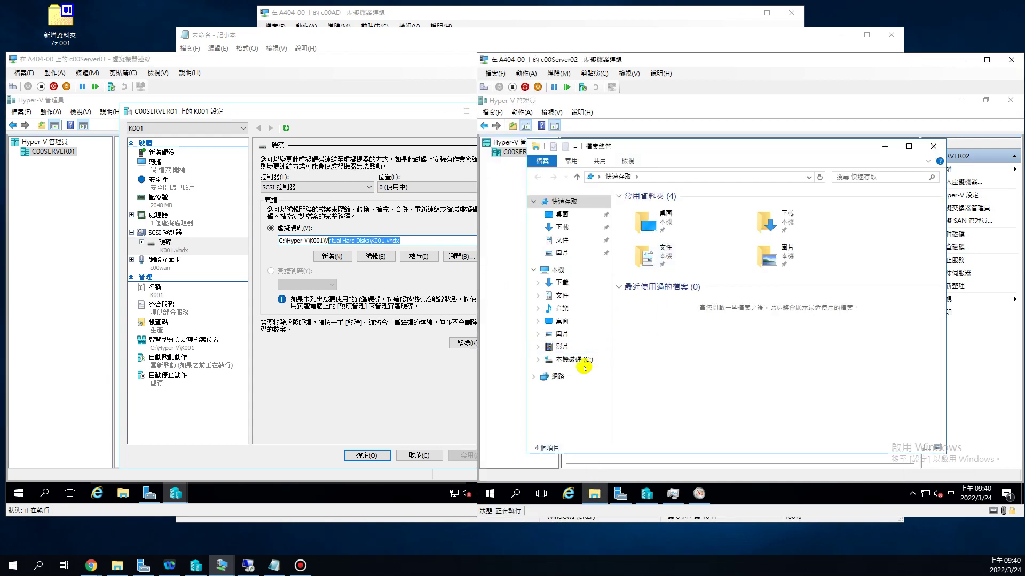
click(583, 357)
double_click(652, 213)
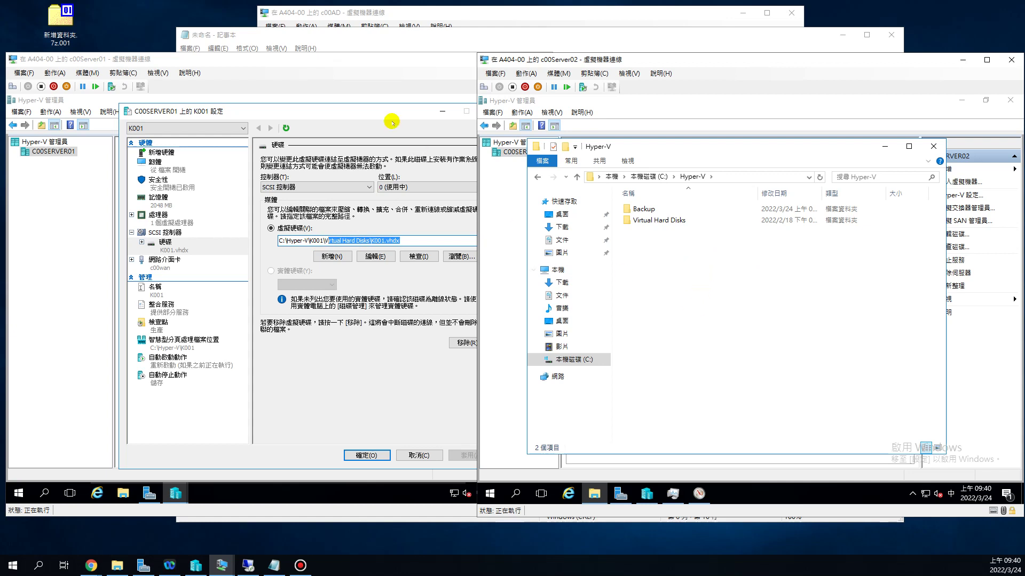
click(359, 108)
click(489, 110)
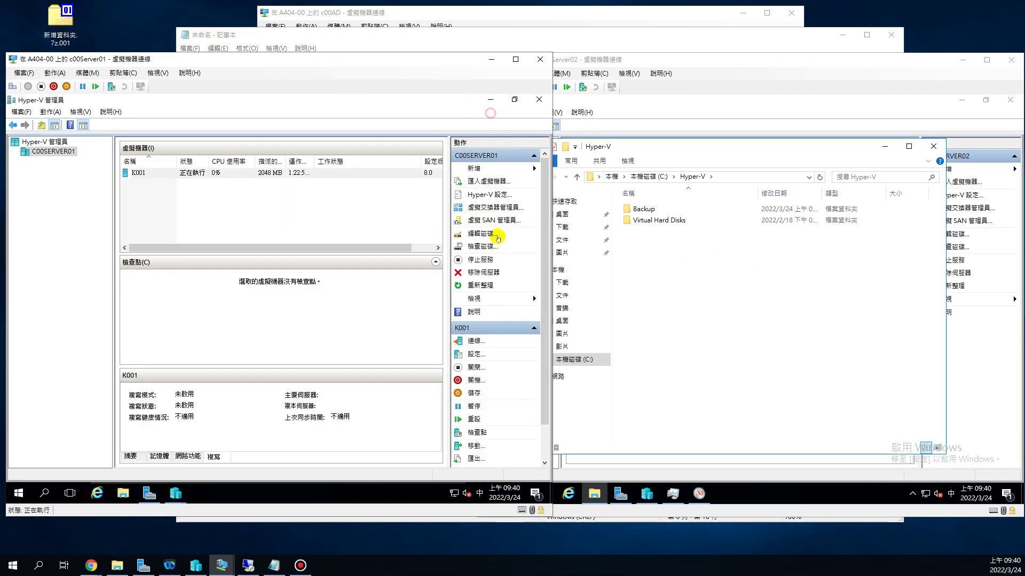
Resume K001's Move wizard with the storage-only move type and continue to the storage move options.
mouse_move(176, 493)
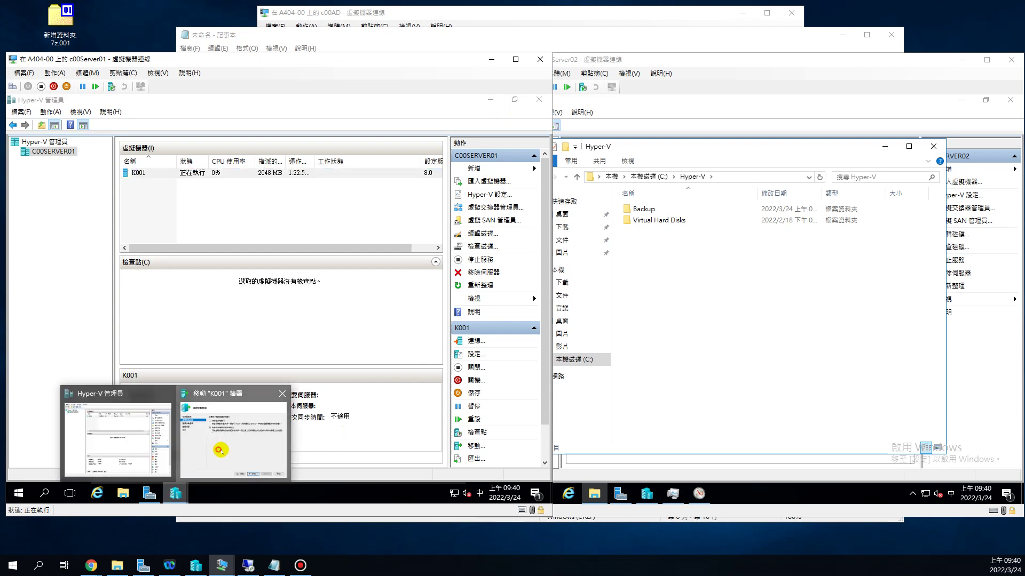
click(213, 446)
click(205, 305)
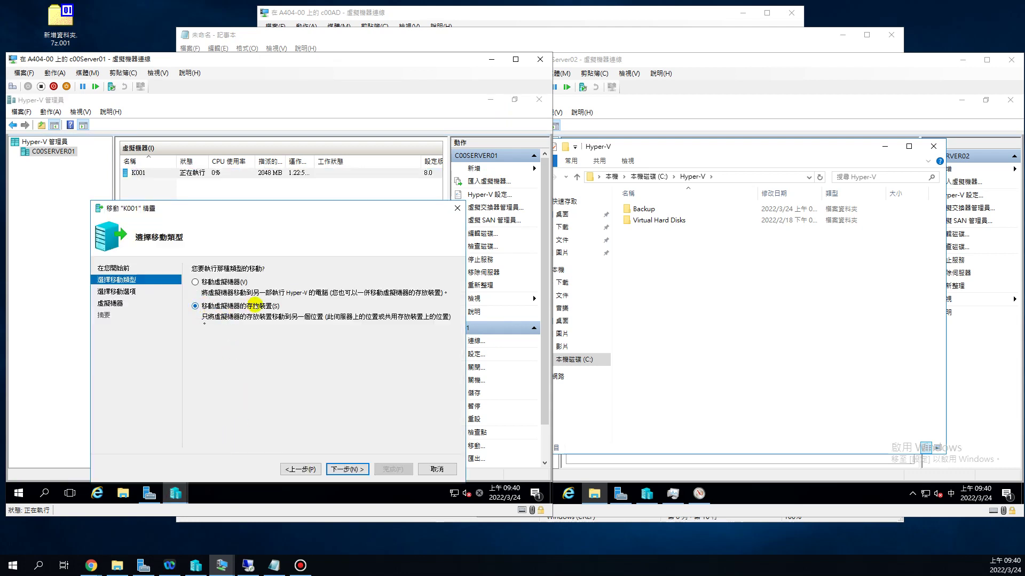
click(885, 146)
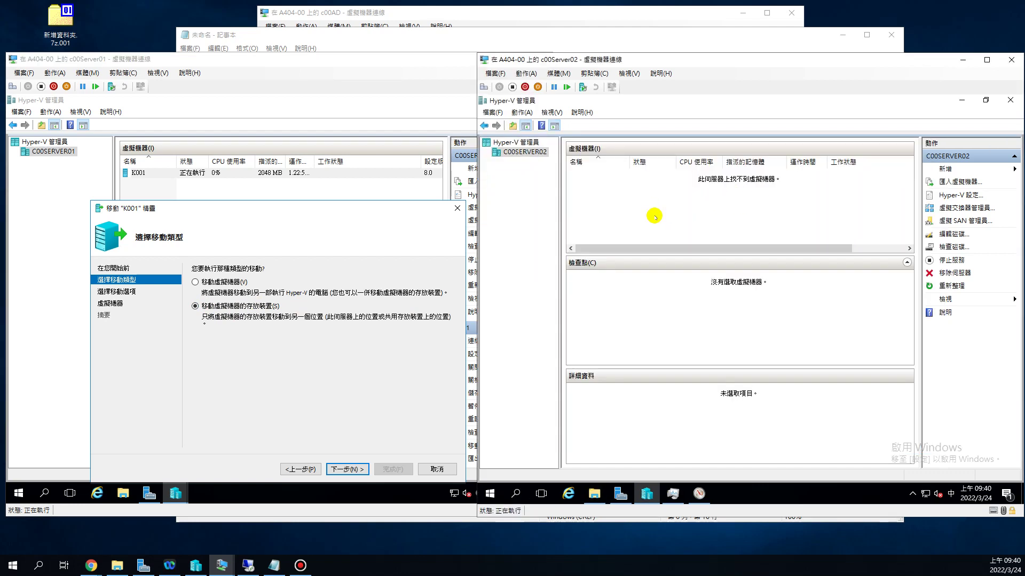
click(327, 212)
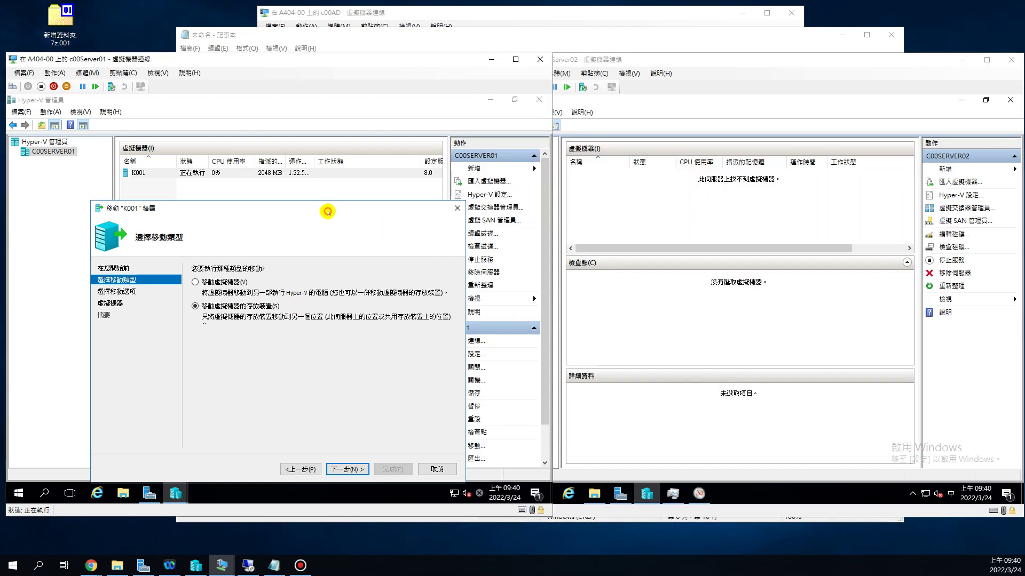
drag(327, 209, 318, 137)
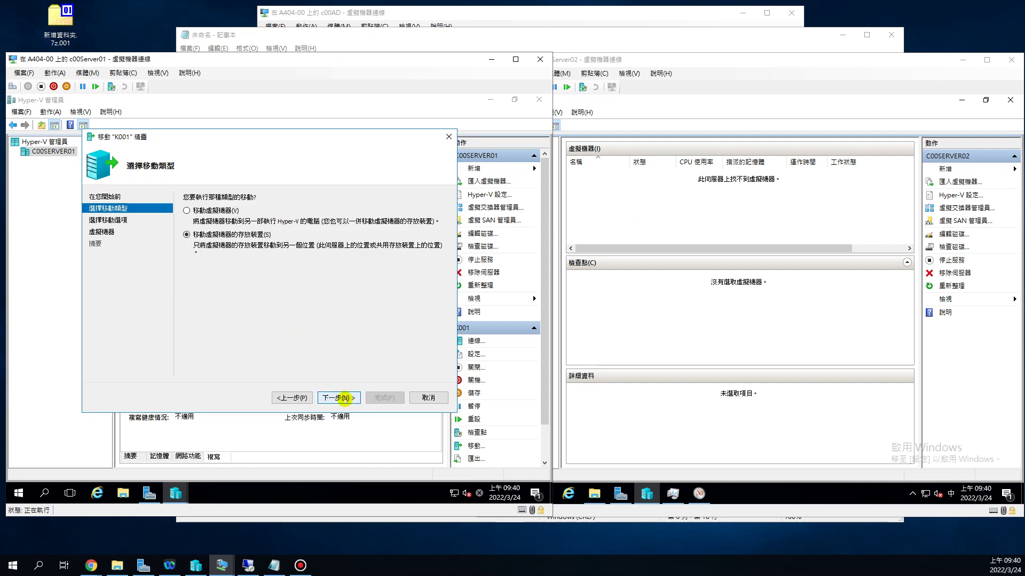
click(336, 394)
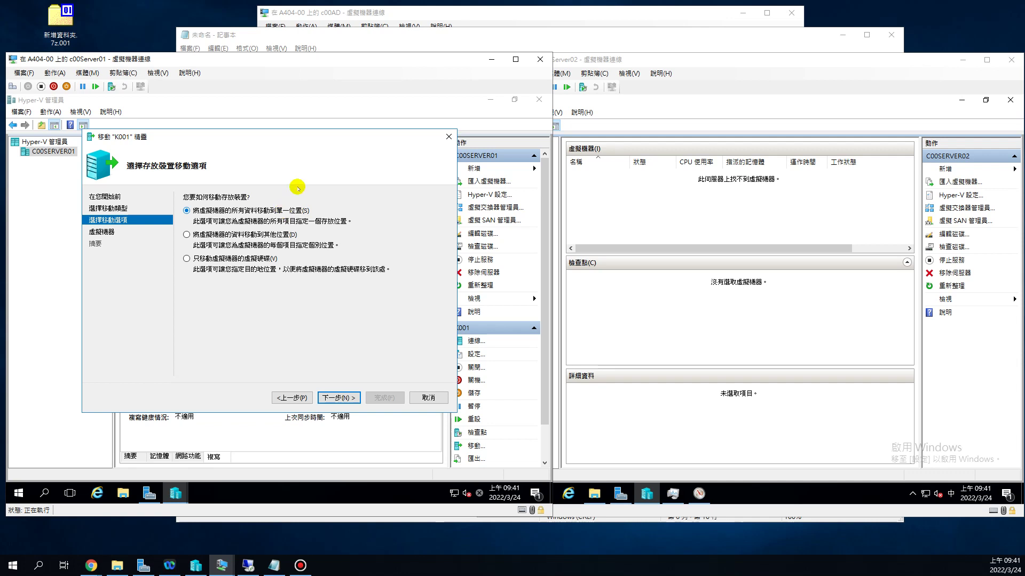
Browse the folders available as a single storage location for K001, cancel the selection, and return to the storage move options.
click(346, 398)
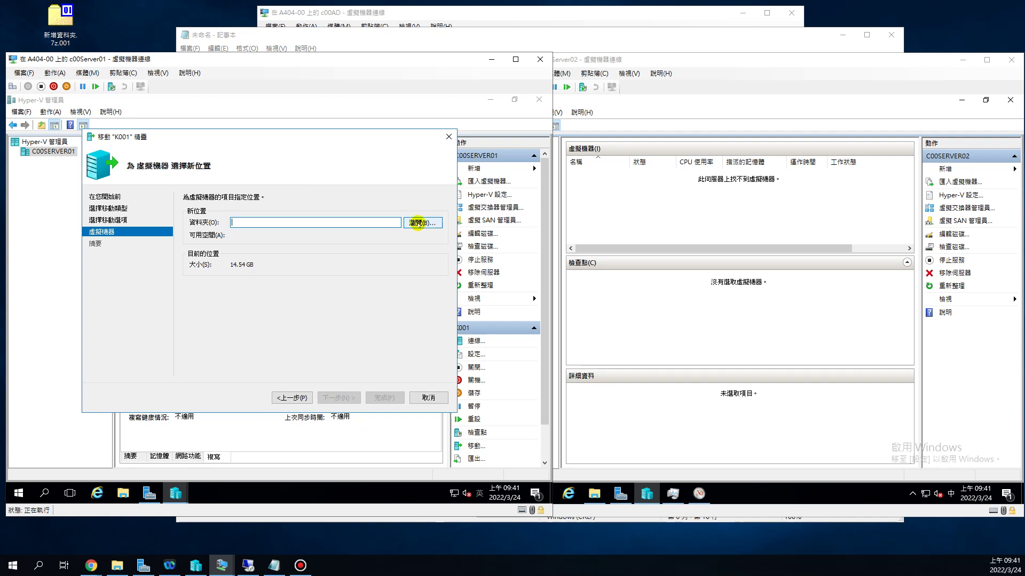
click(417, 222)
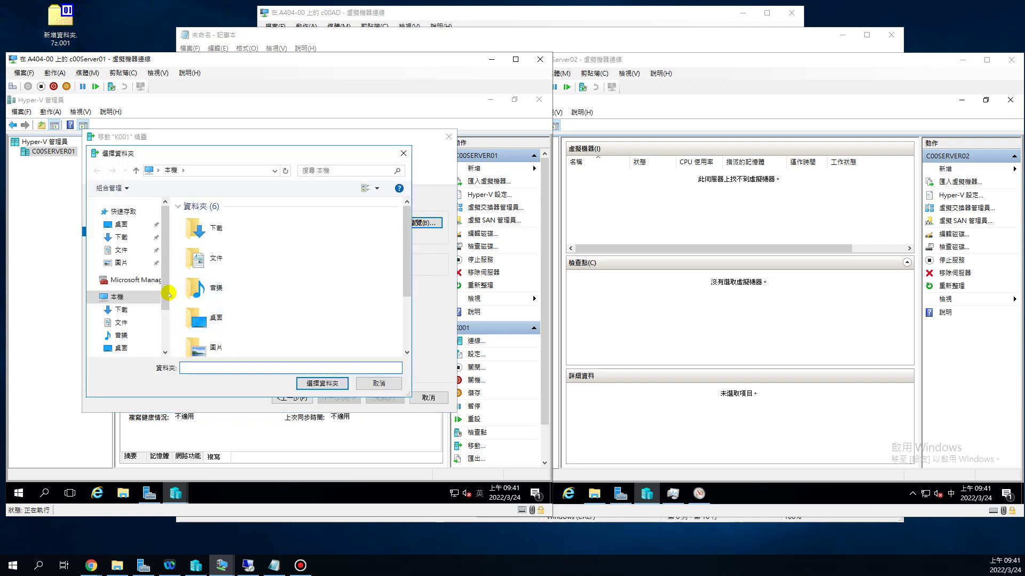
scroll(167, 294, down, 1)
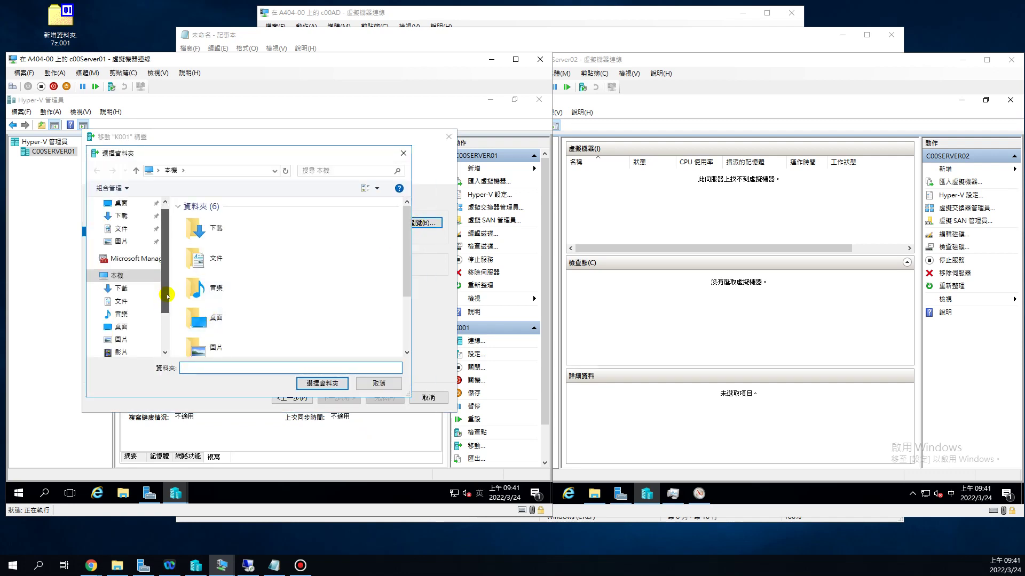
scroll(397, 271, down, 1)
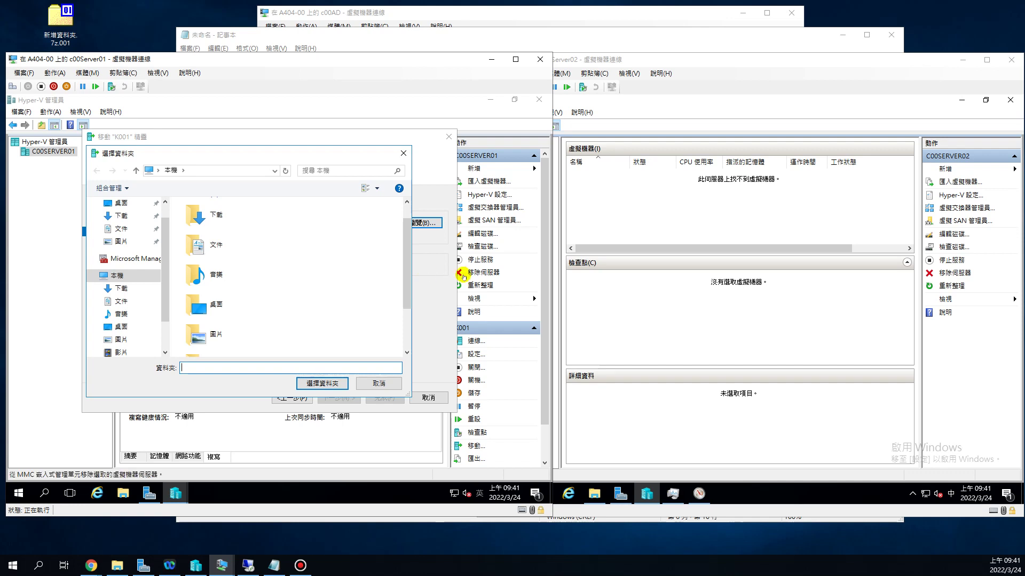
drag(408, 287, 407, 324)
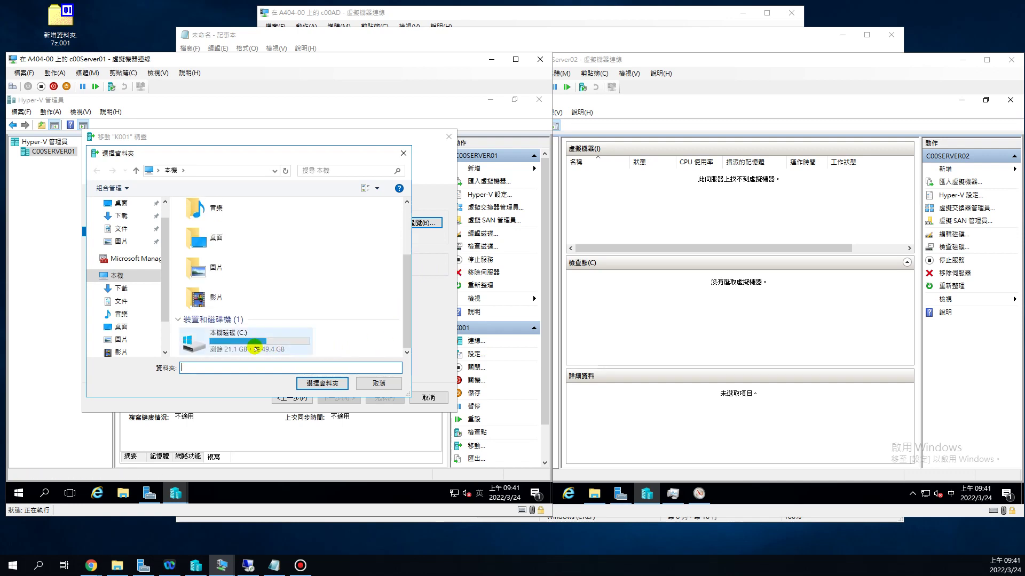
scroll(165, 298, down, 1)
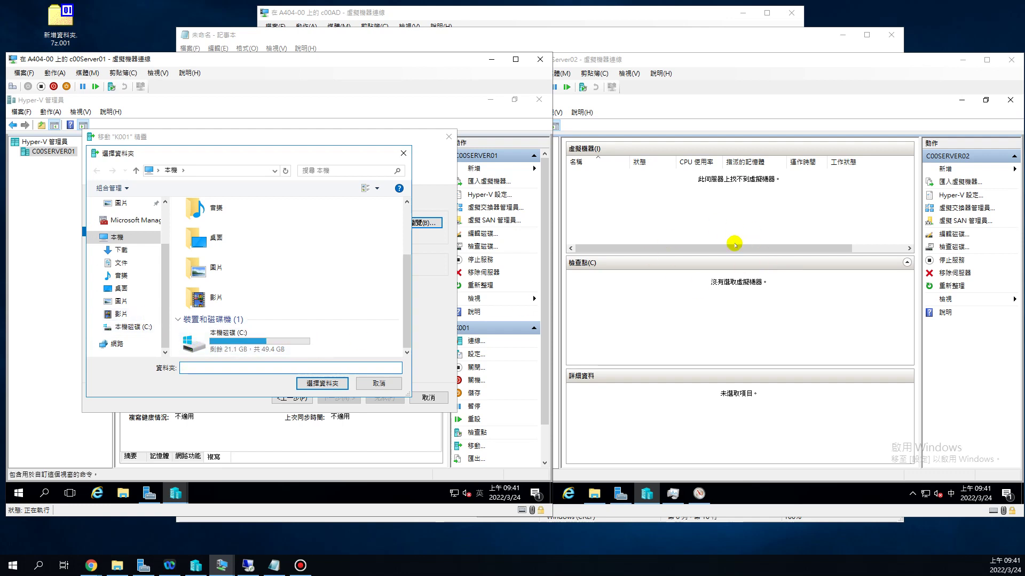
click(391, 383)
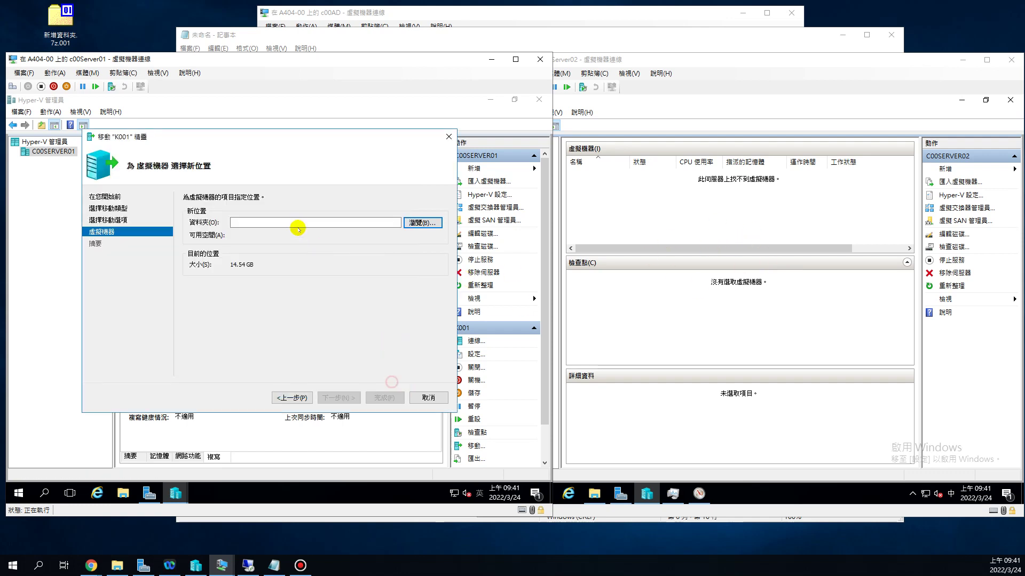
click(292, 398)
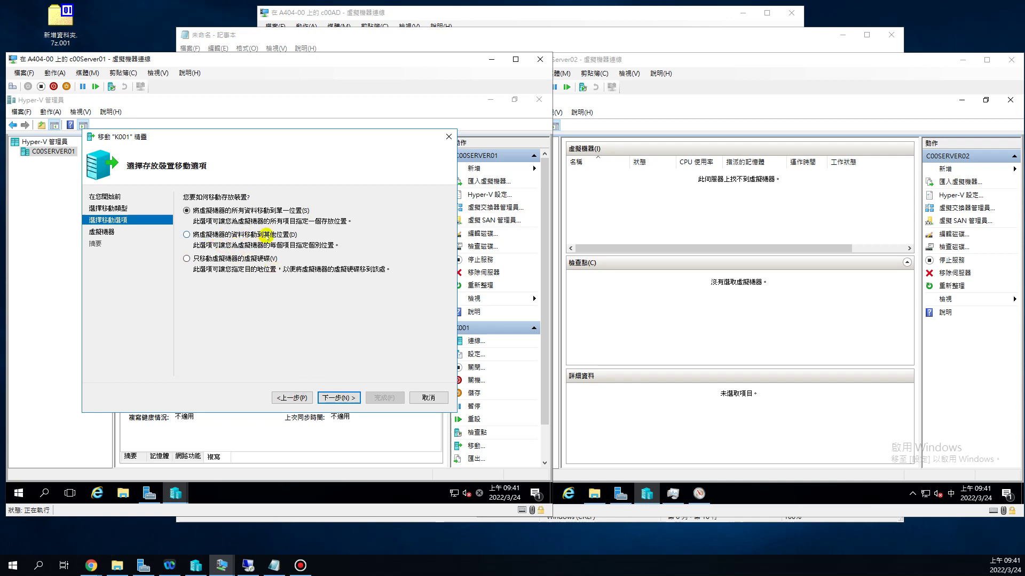
click(341, 397)
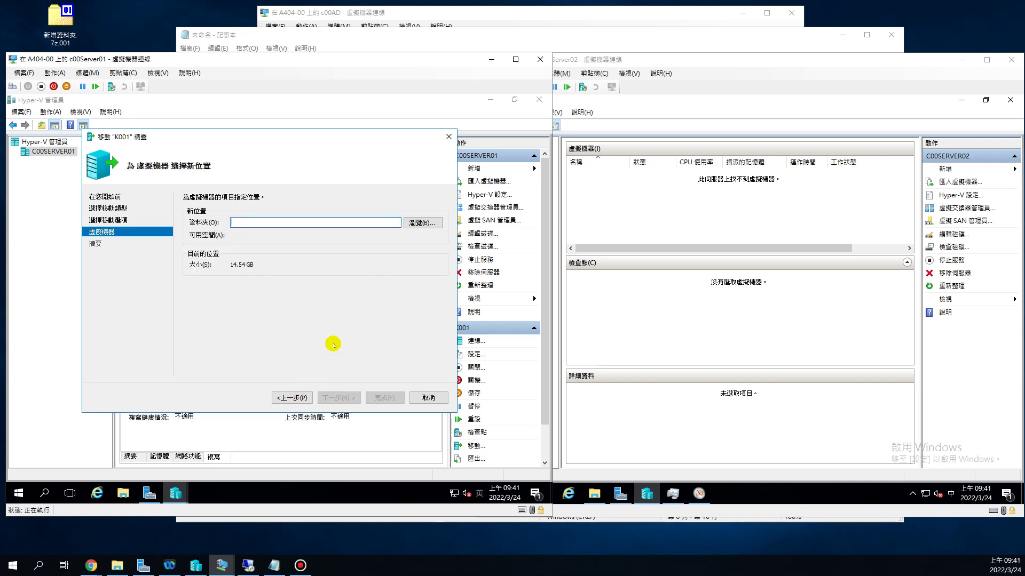
click(291, 398)
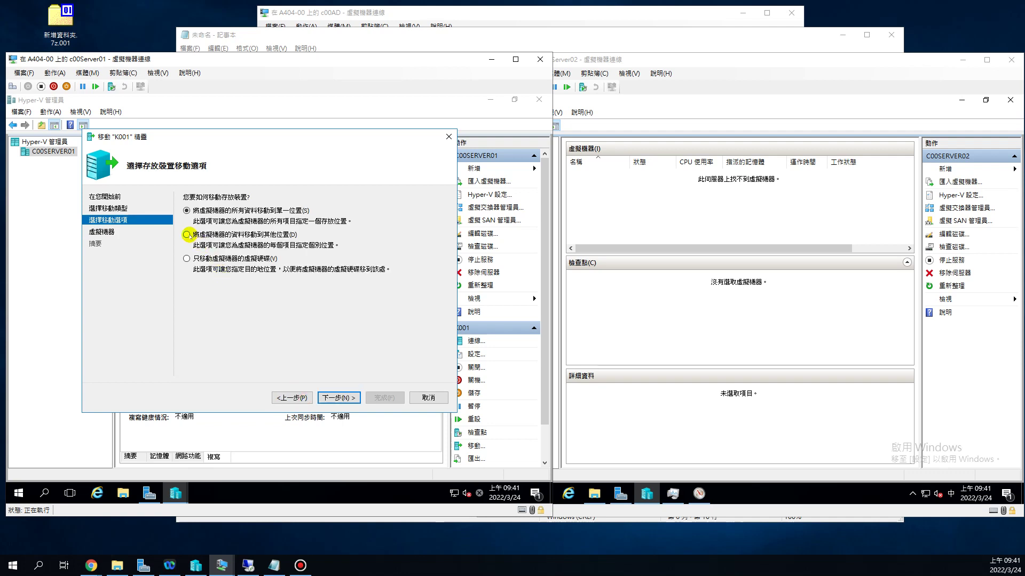
Explore the option that moves K001's data to different locations, including its item list and disk location page, and return to the storage move options.
click(206, 235)
click(340, 398)
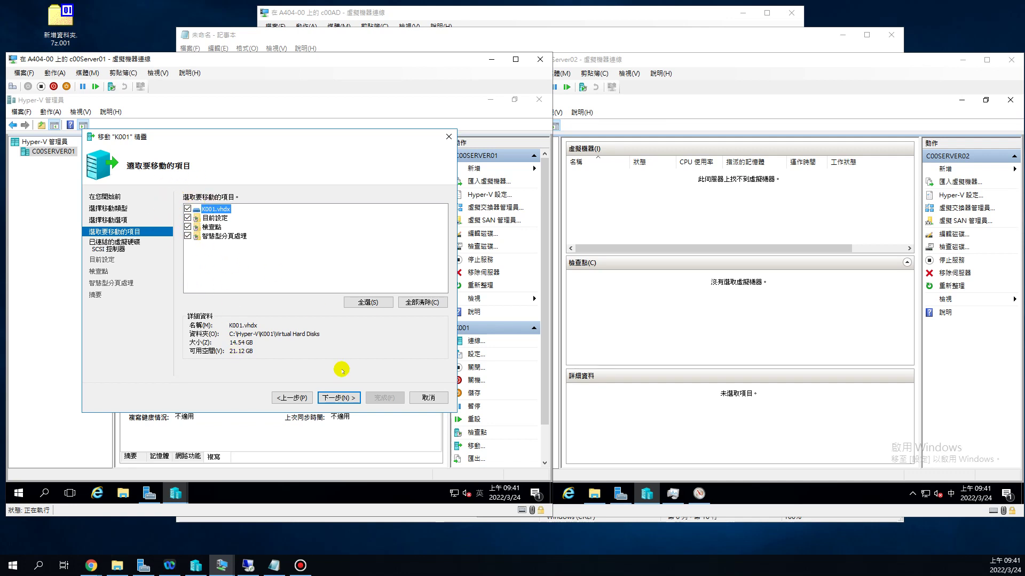
click(338, 398)
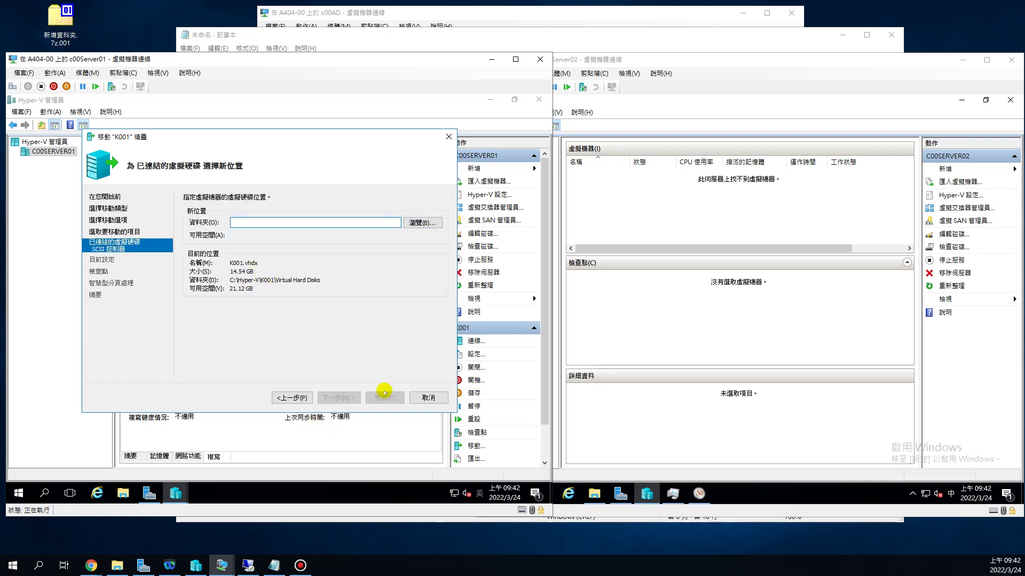
click(294, 398)
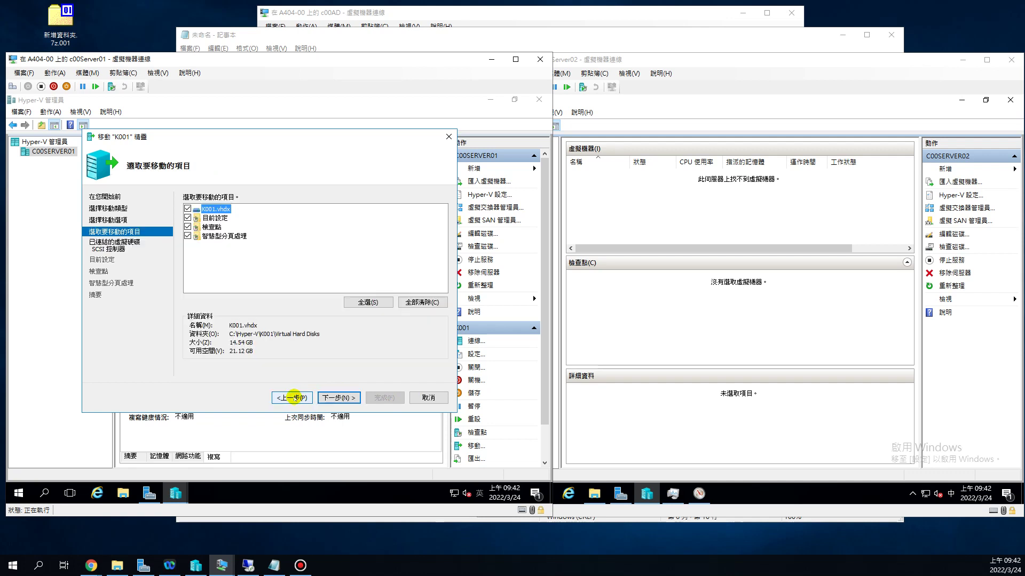
click(294, 398)
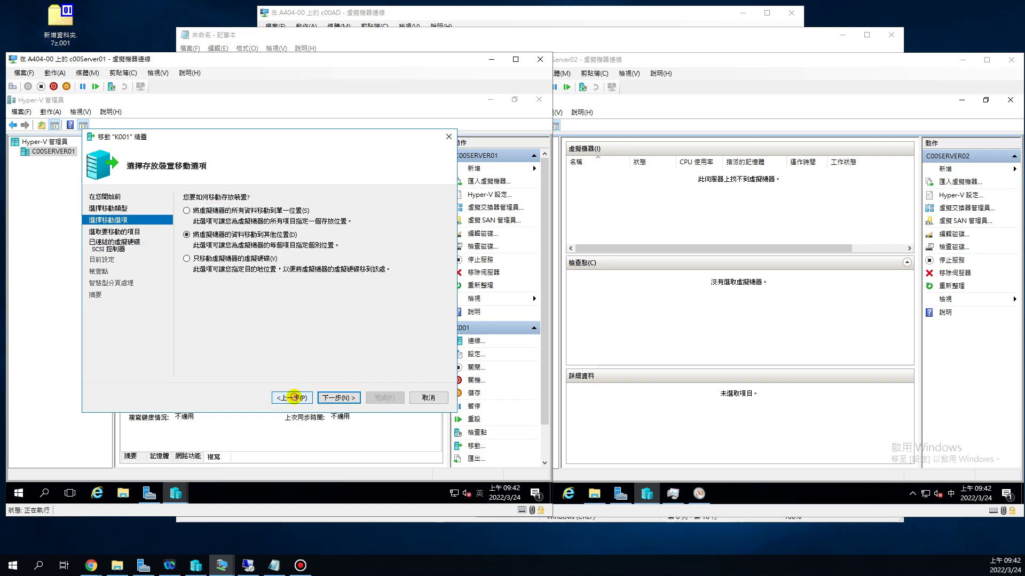
Explore moving only K001's virtual hard disks, cancel the destination folder selection, and go back to the move type choice.
click(205, 260)
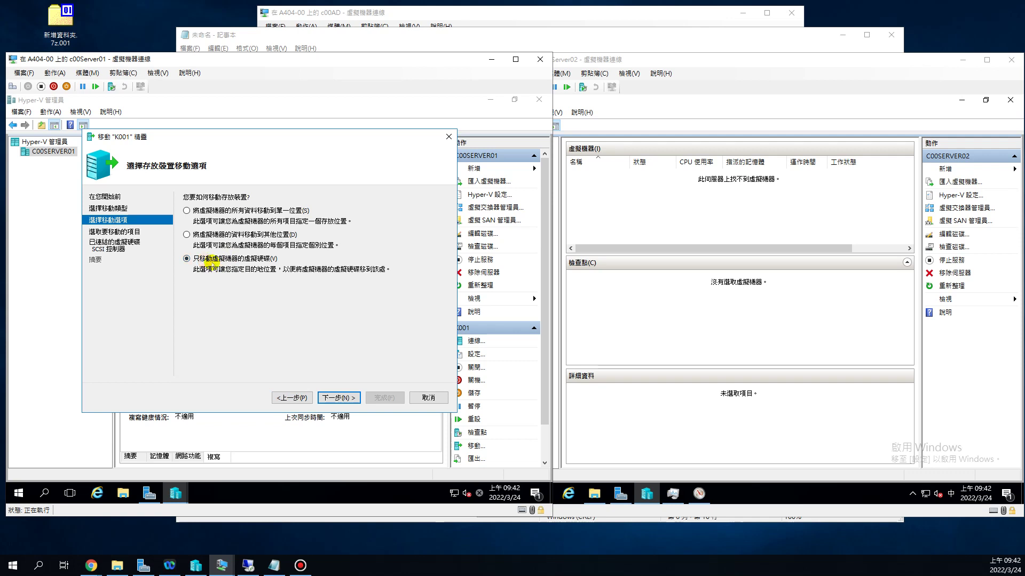
click(339, 398)
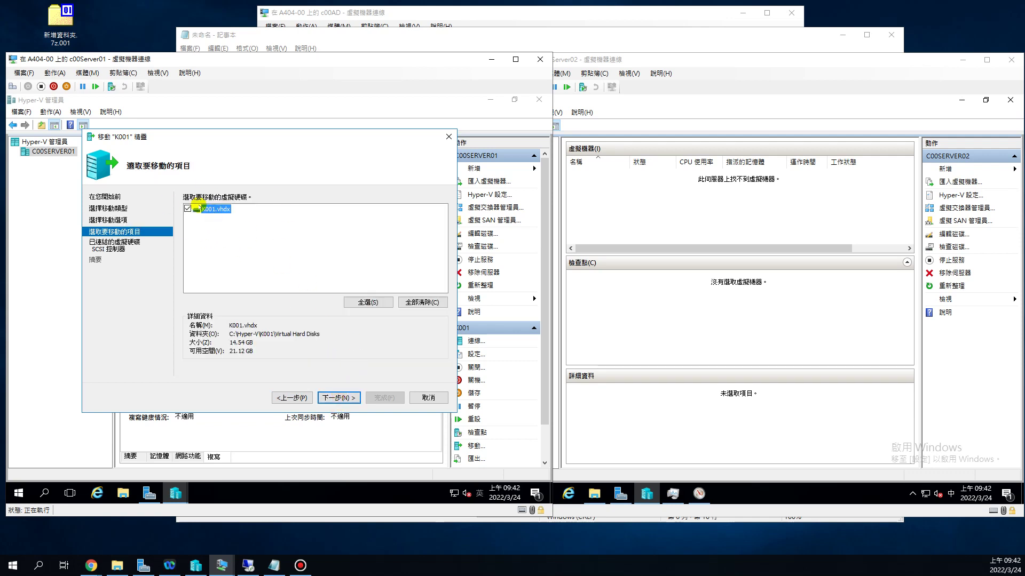
click(339, 398)
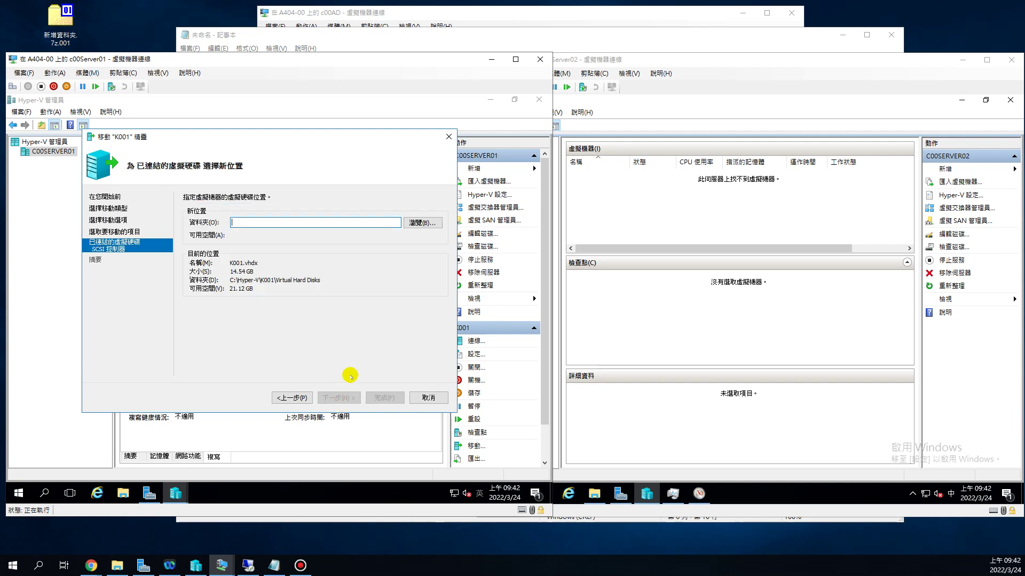
click(426, 223)
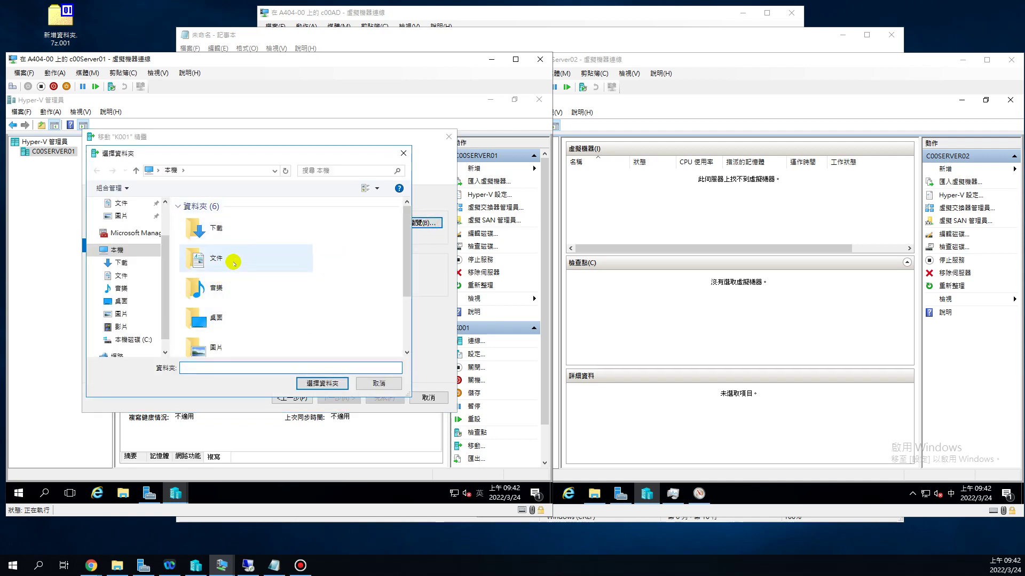
click(322, 383)
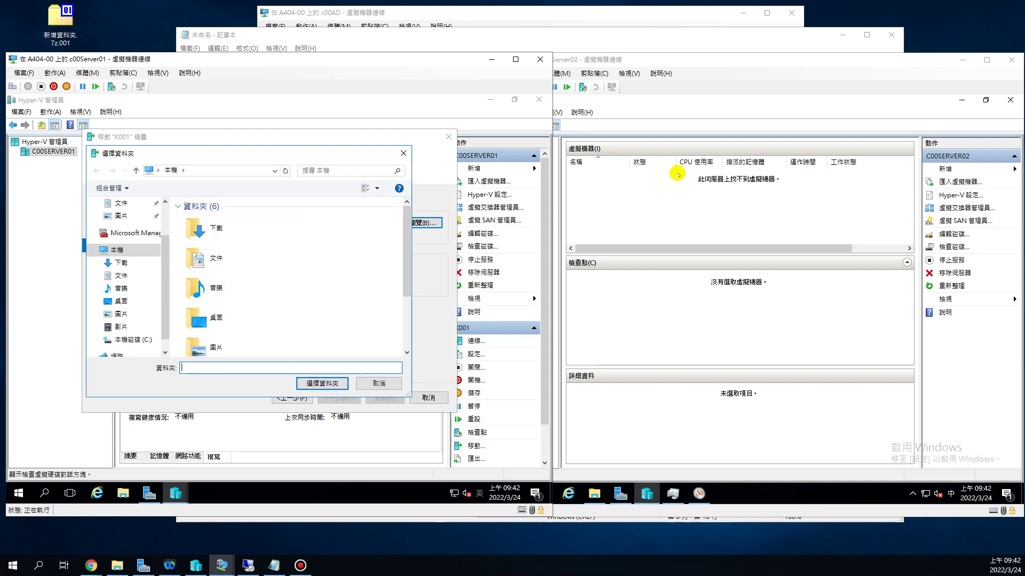
click(378, 384)
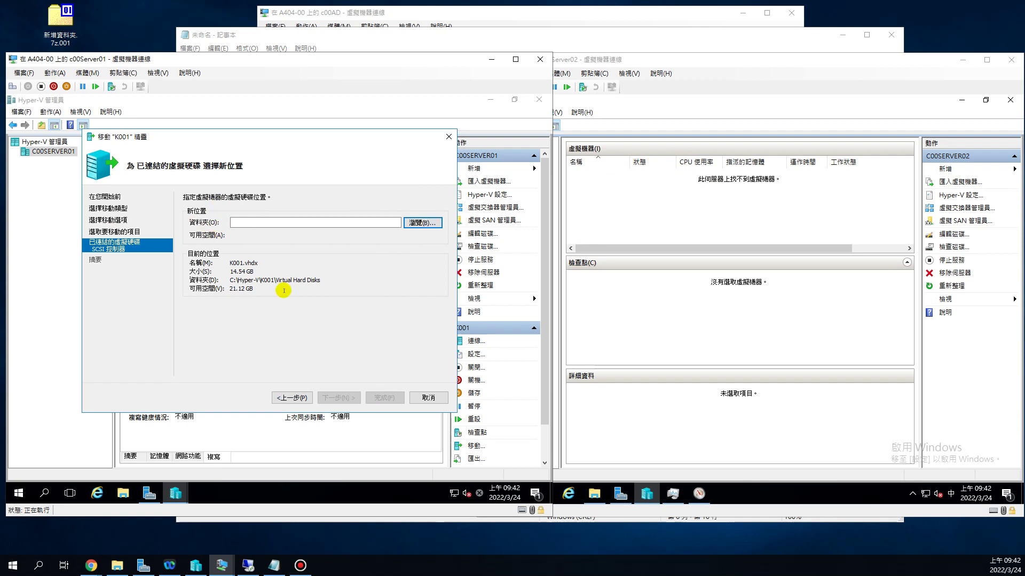
click(290, 397)
click(289, 398)
click(289, 398)
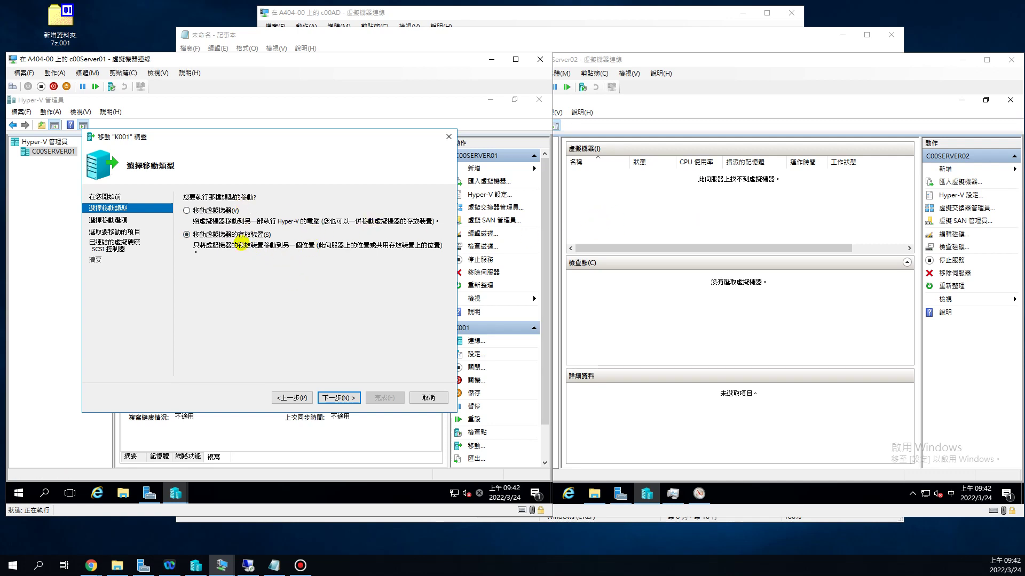
Try to continue with moving the K001 virtual machine itself, check the live migration note in Notepad, and cancel the wizard.
click(186, 210)
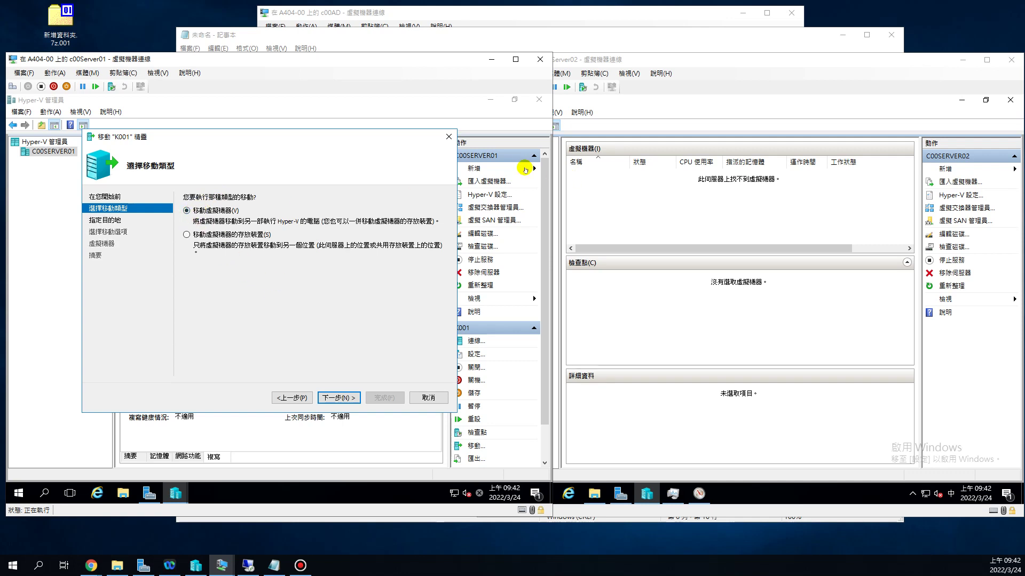
click(353, 396)
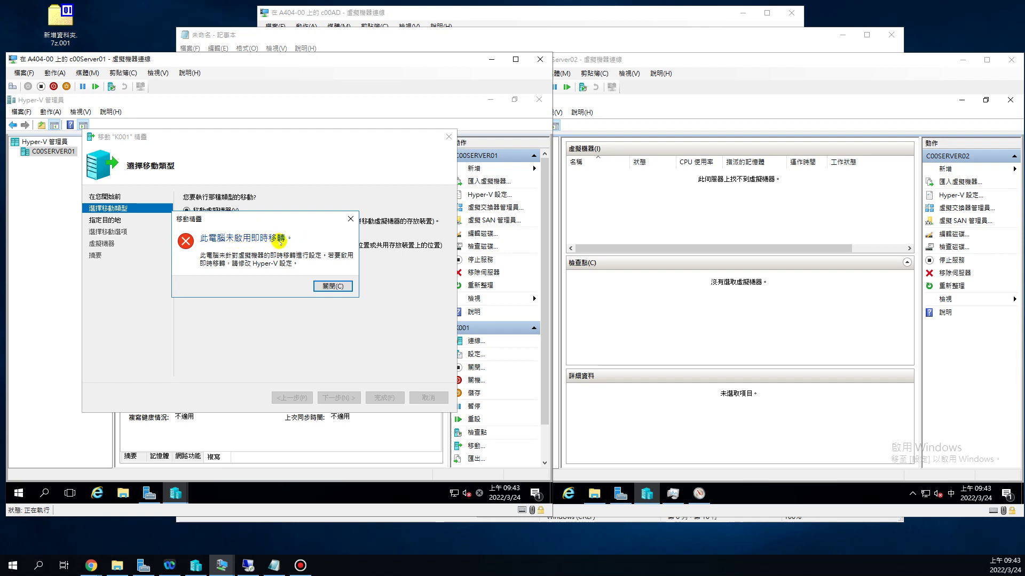
click(473, 37)
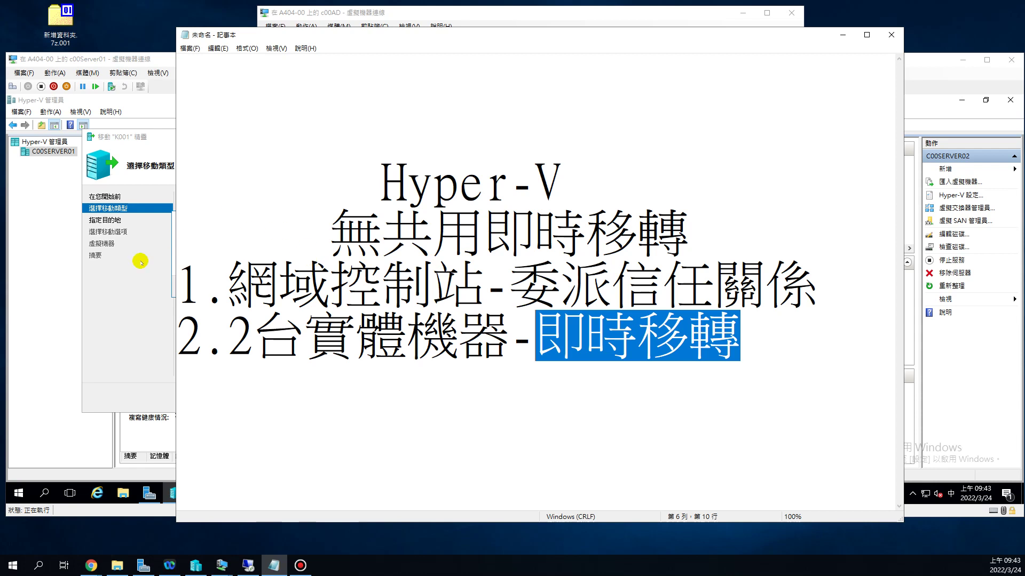
click(108, 278)
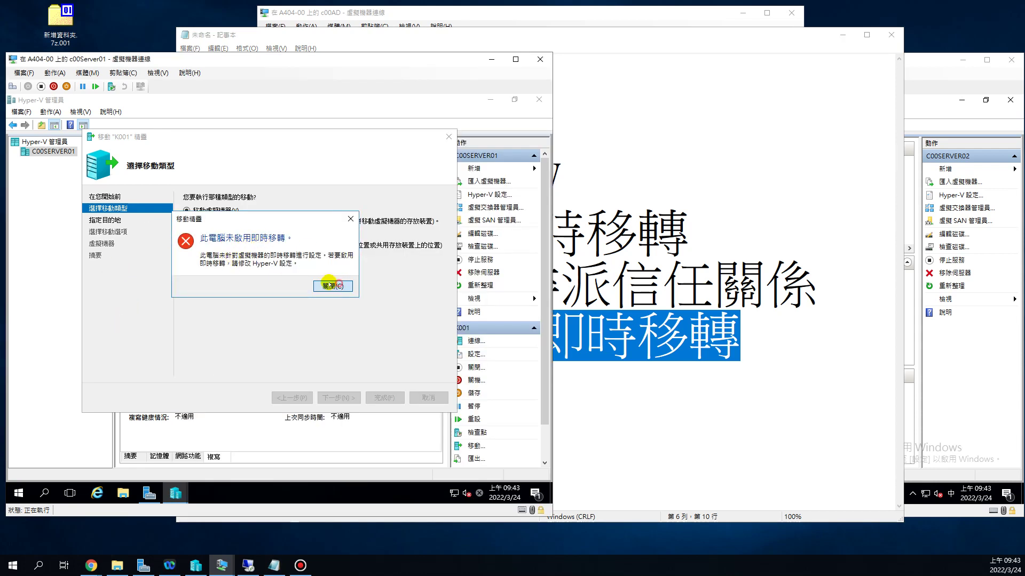
click(333, 286)
click(427, 397)
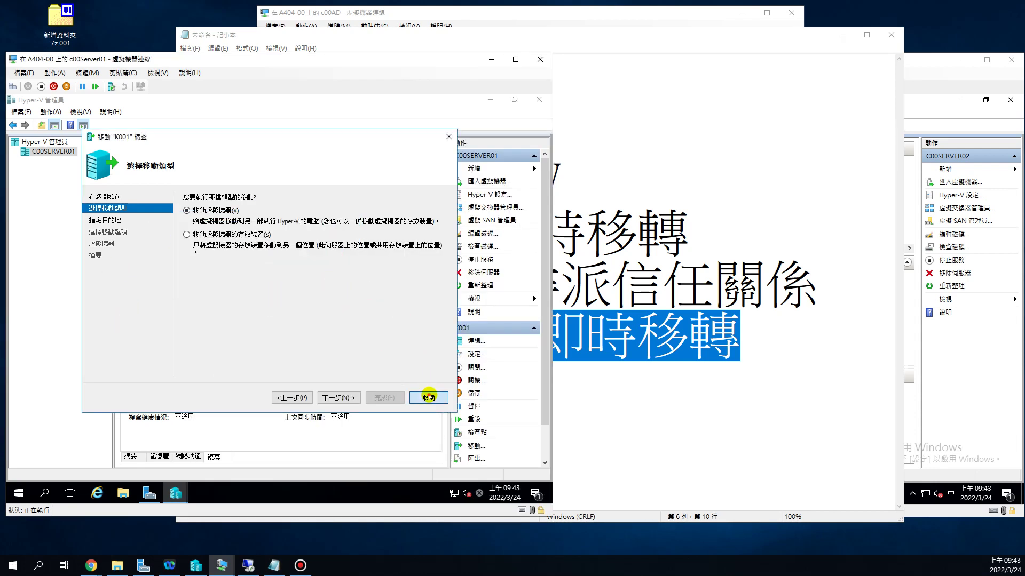
click(937, 69)
click(260, 209)
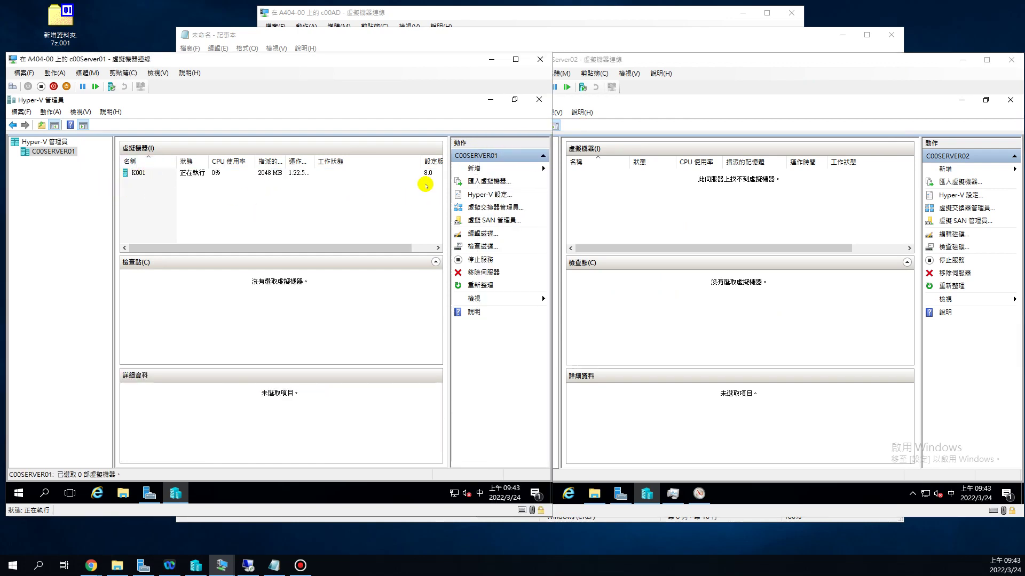
Enable incoming and outgoing live migrations in C00SERVER01's Hyper-V settings and highlight the number of simultaneous live migrations.
click(67, 152)
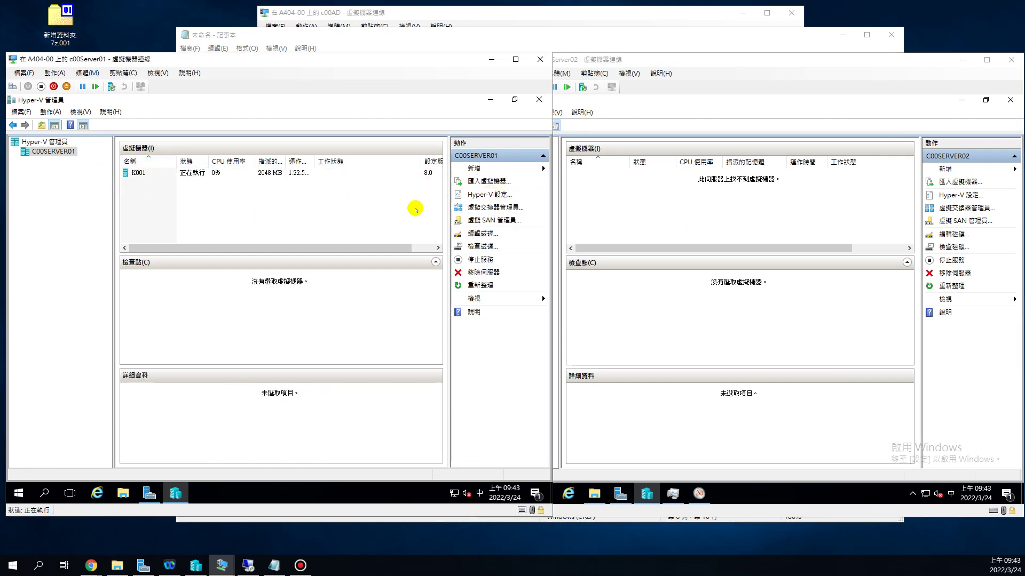
click(490, 195)
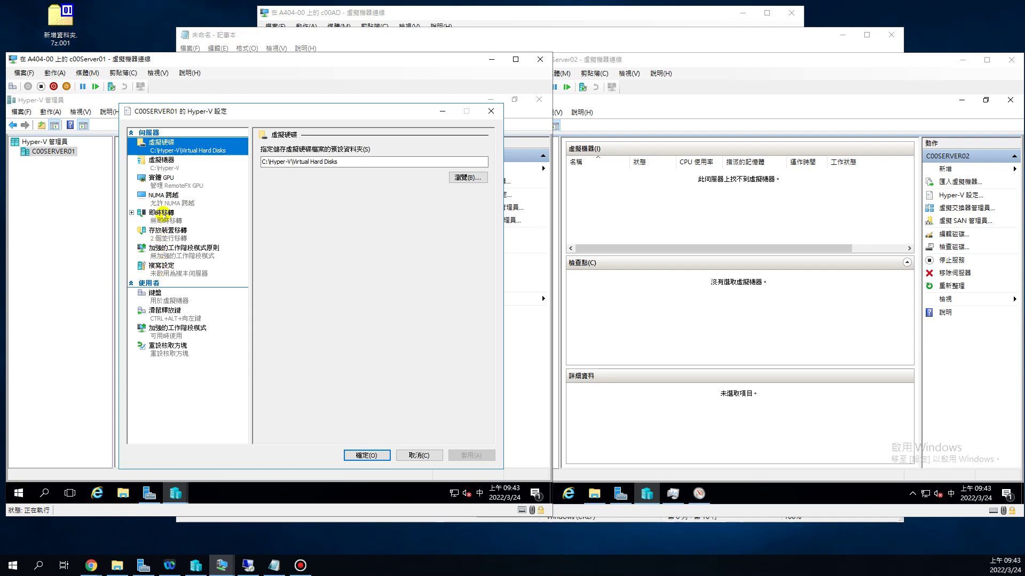
click(163, 214)
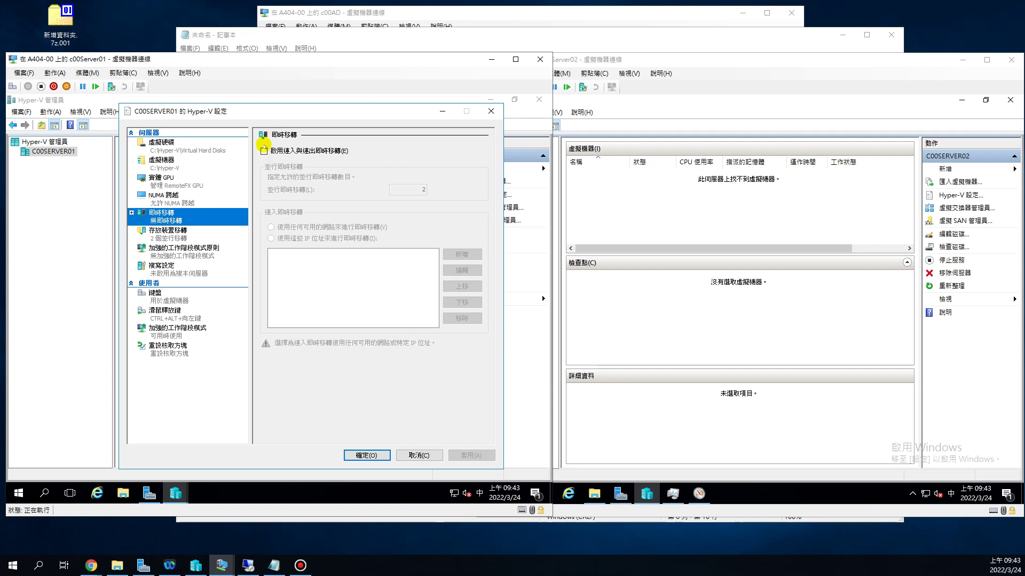
click(264, 151)
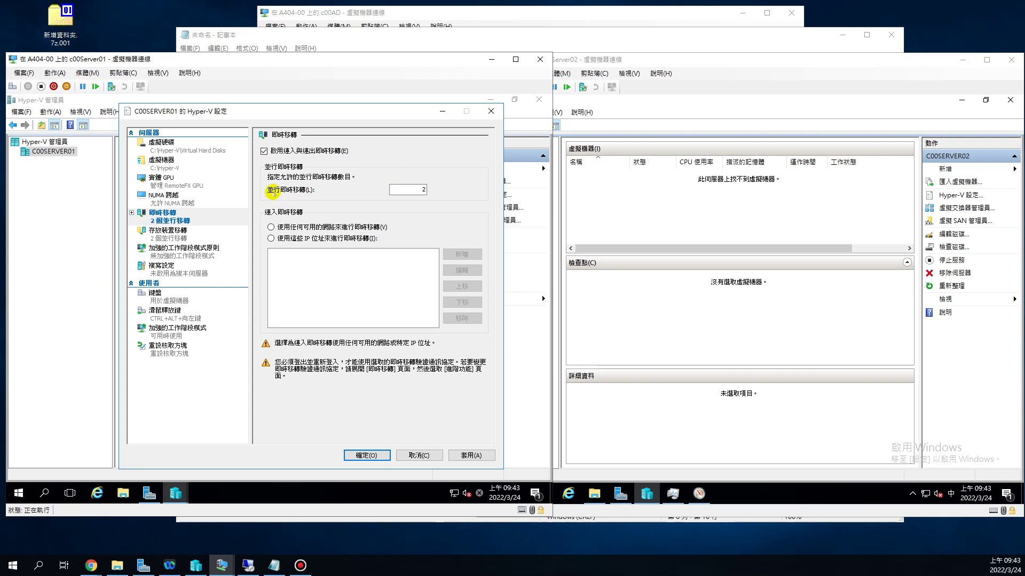
drag(409, 190, 427, 192)
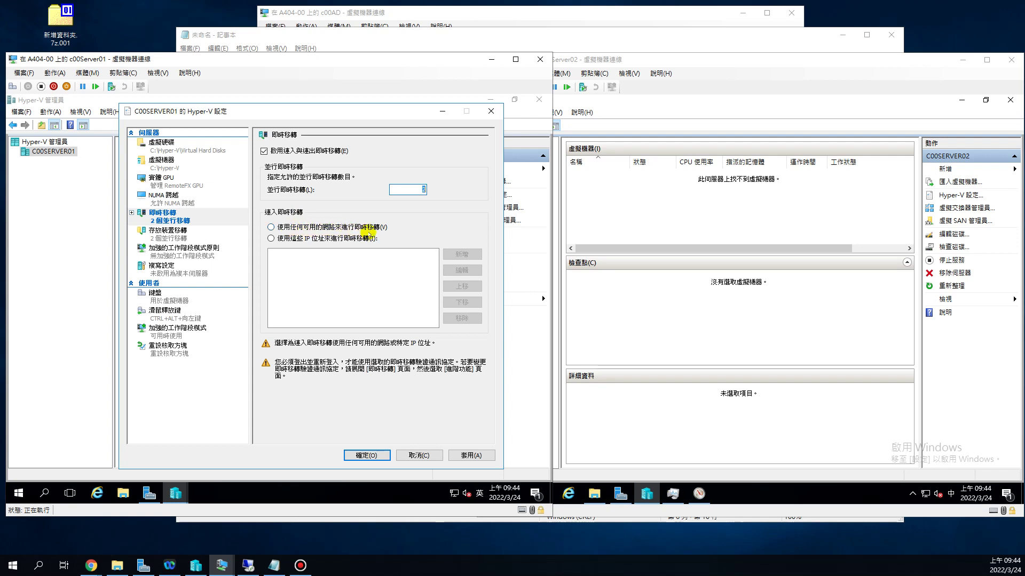
Compare the incoming live migration network options on C00SERVER01, choose any available network, and save the Hyper-V settings.
click(271, 227)
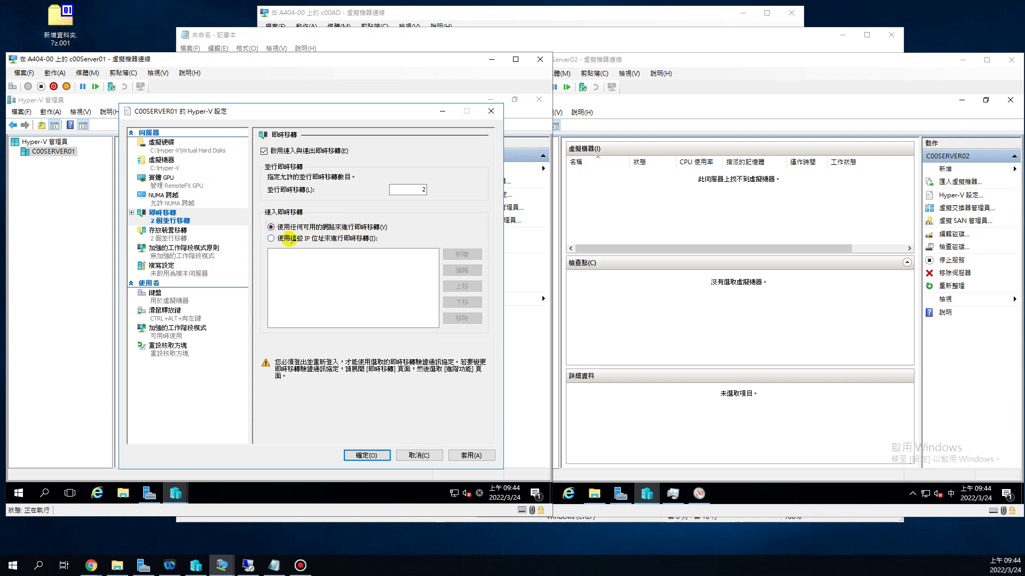
click(270, 239)
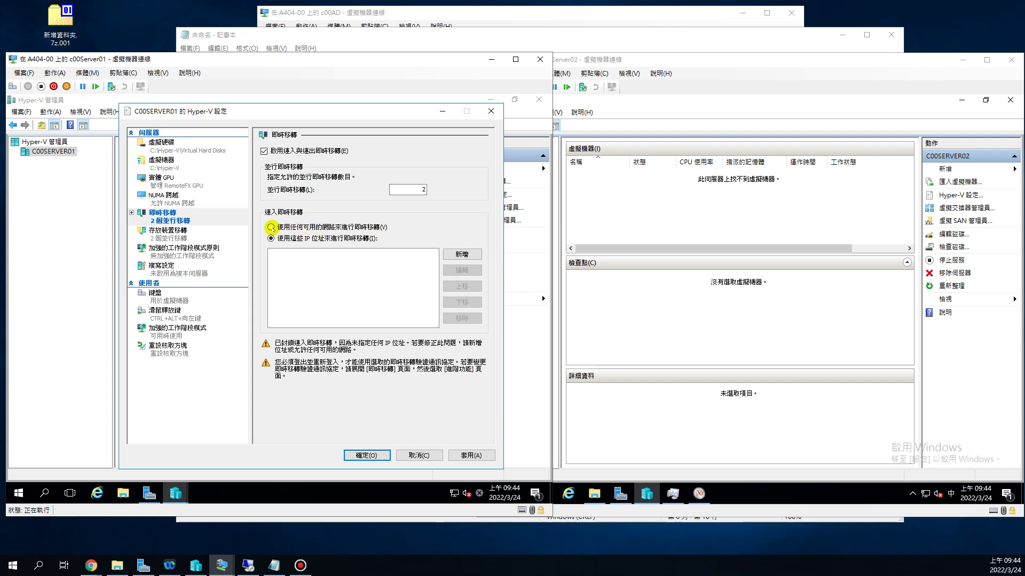
click(271, 227)
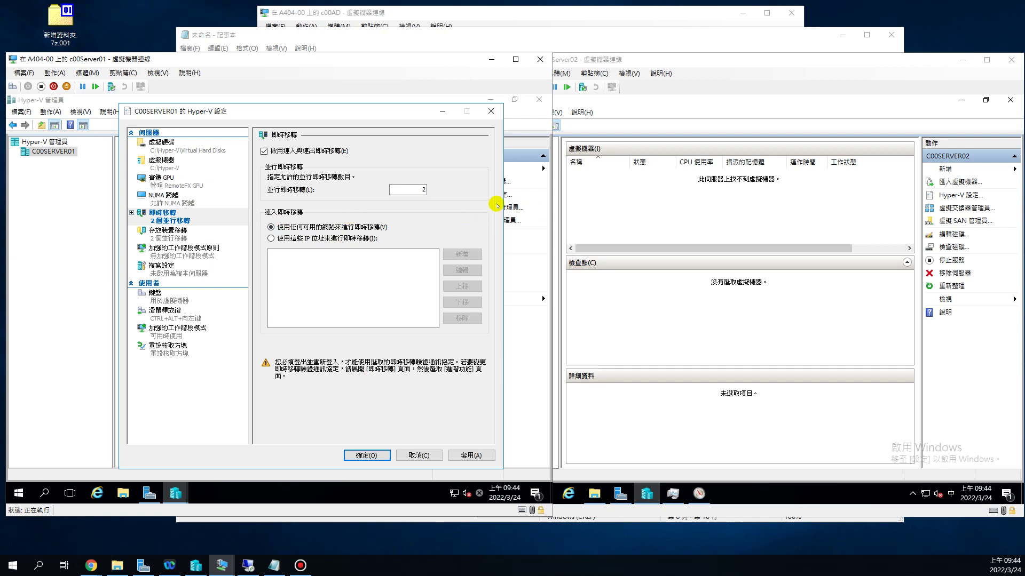
click(271, 238)
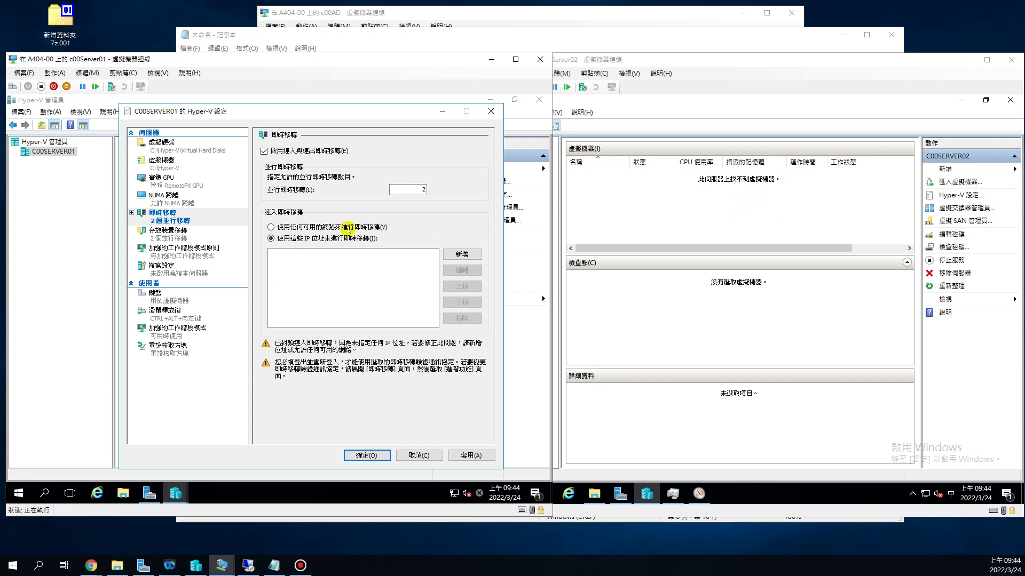
click(271, 227)
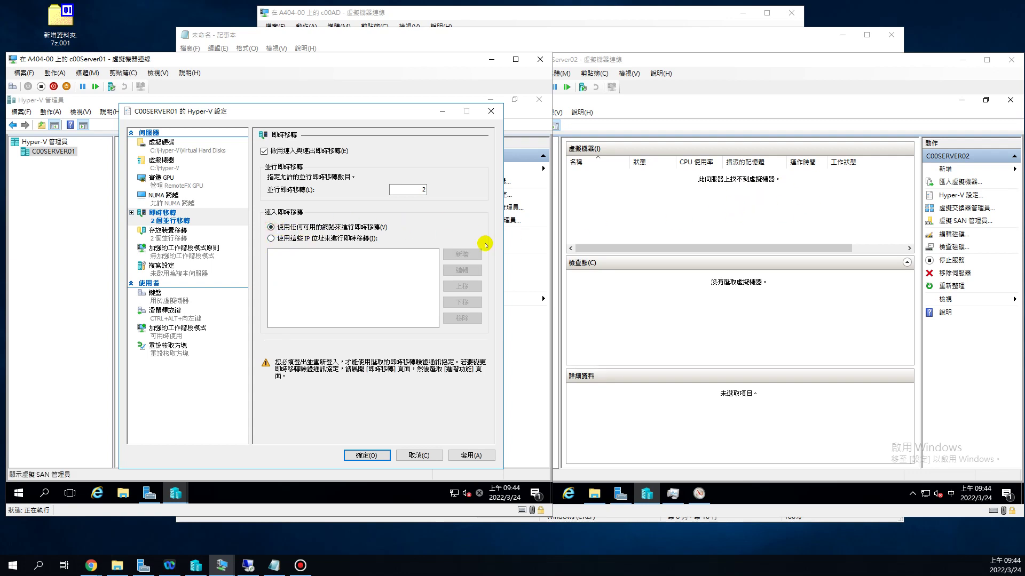
click(372, 457)
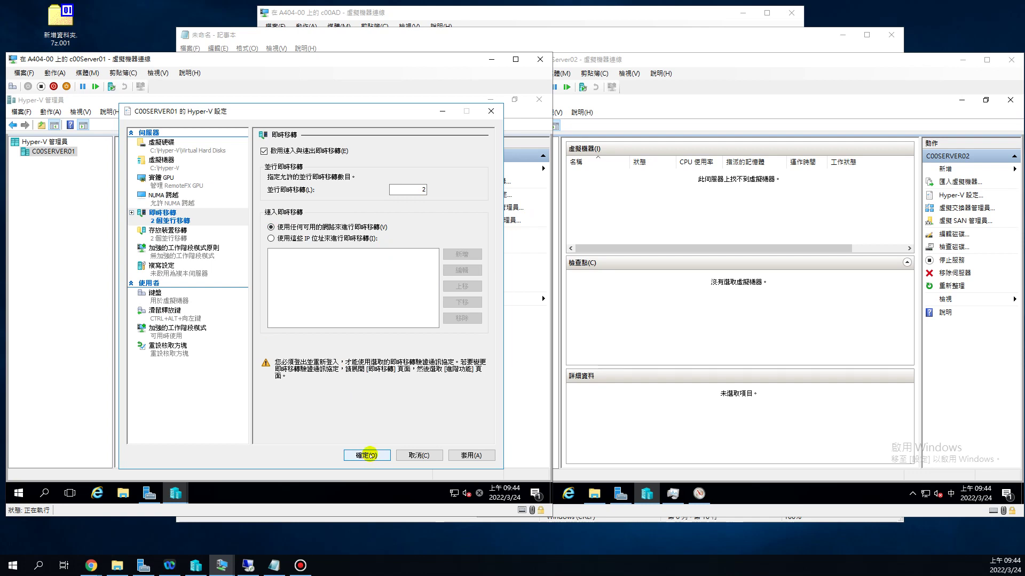
click(367, 455)
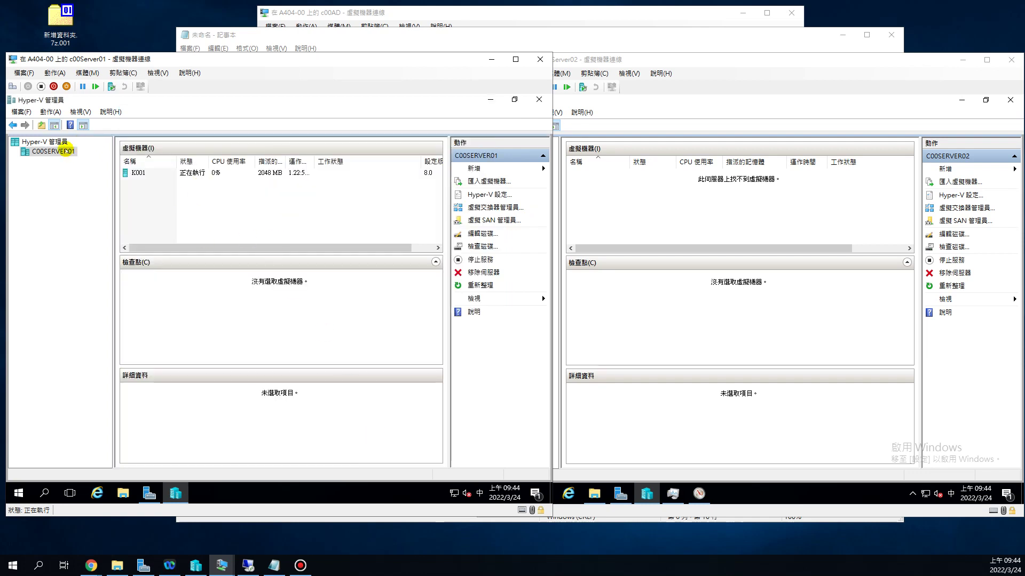
Enable incoming and outgoing live migrations in C00SERVER02's Hyper-V settings using any available network, and save the settings.
click(736, 197)
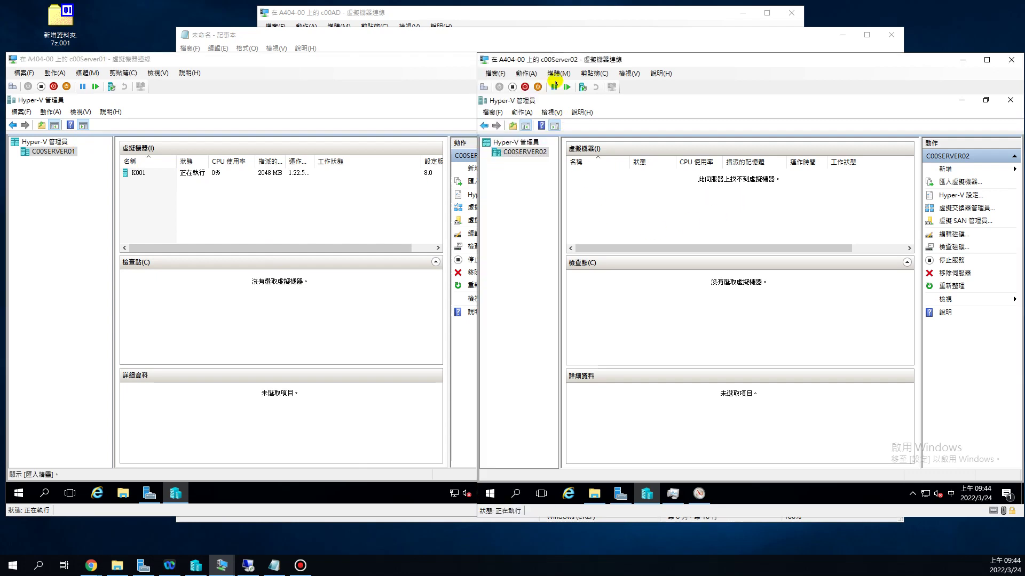
click(949, 194)
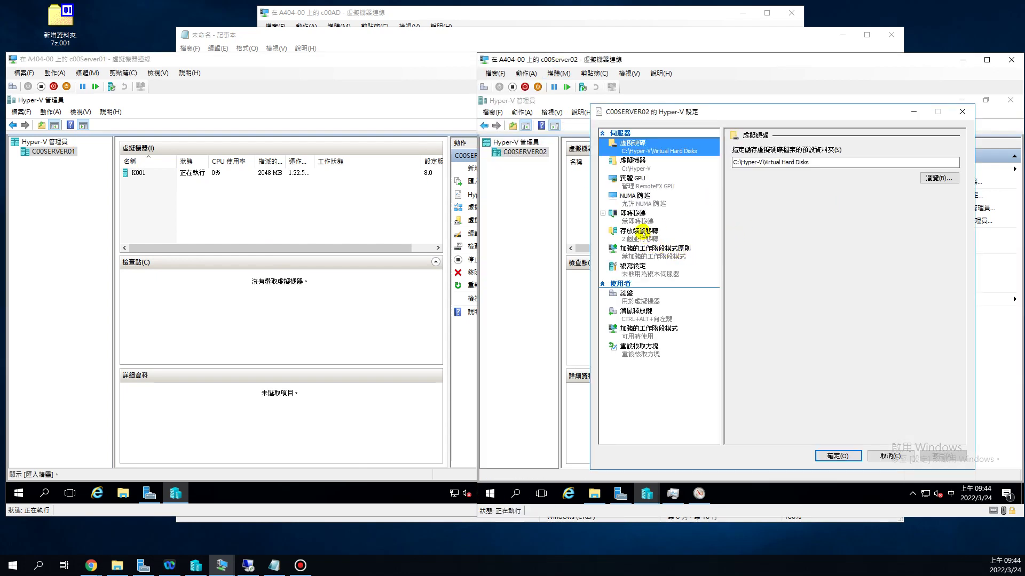
click(637, 214)
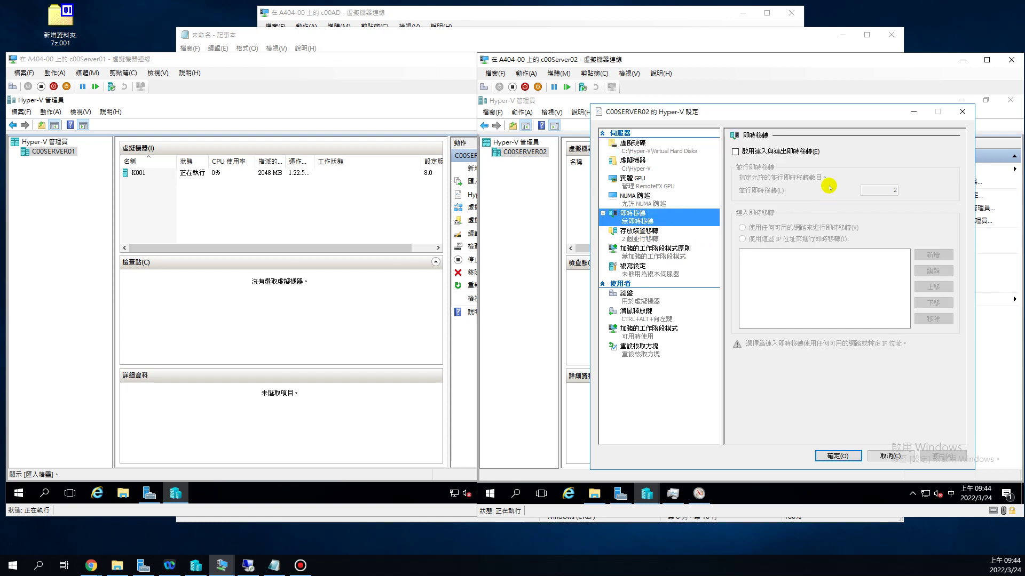
click(735, 152)
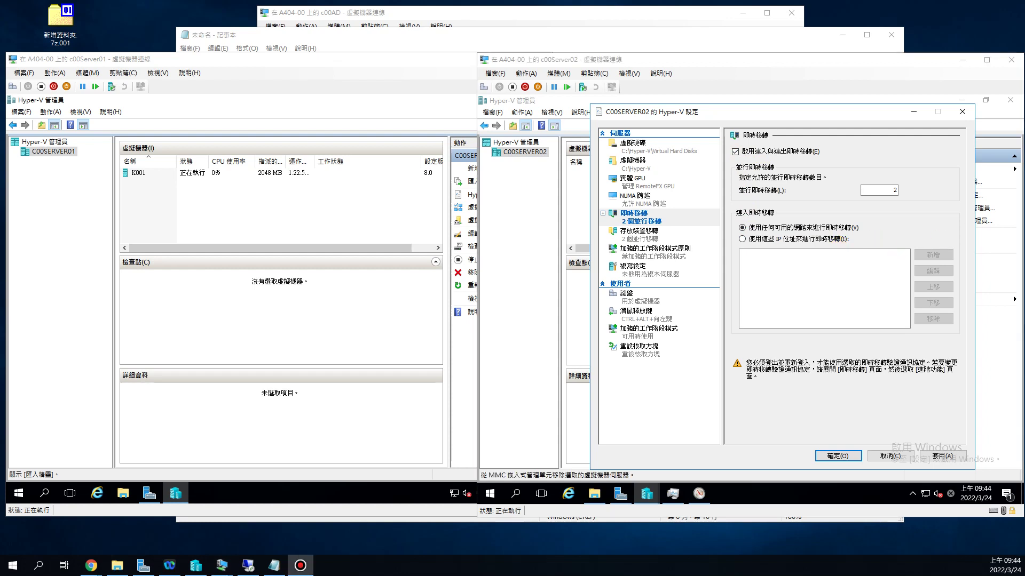
click(834, 456)
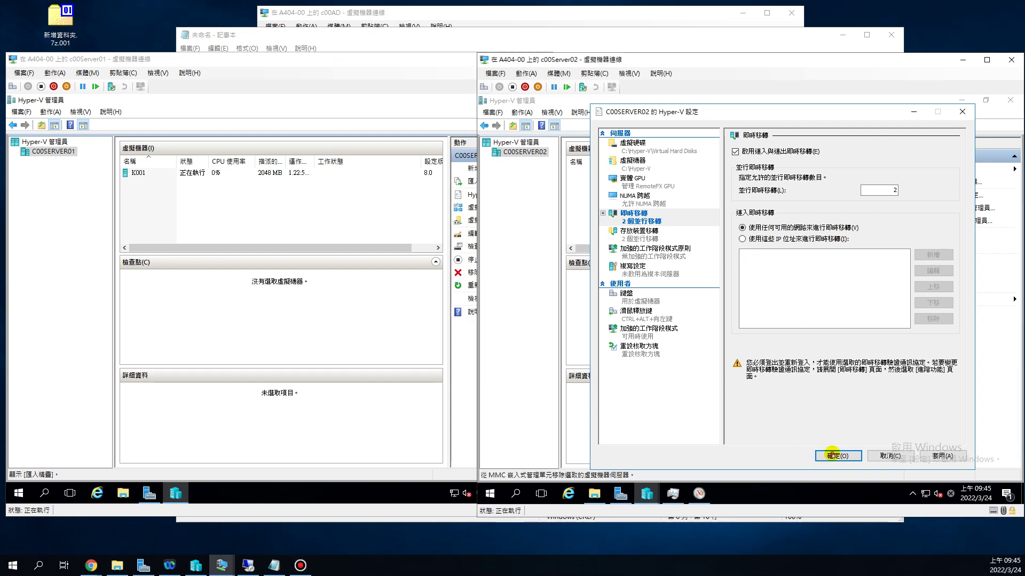
click(834, 456)
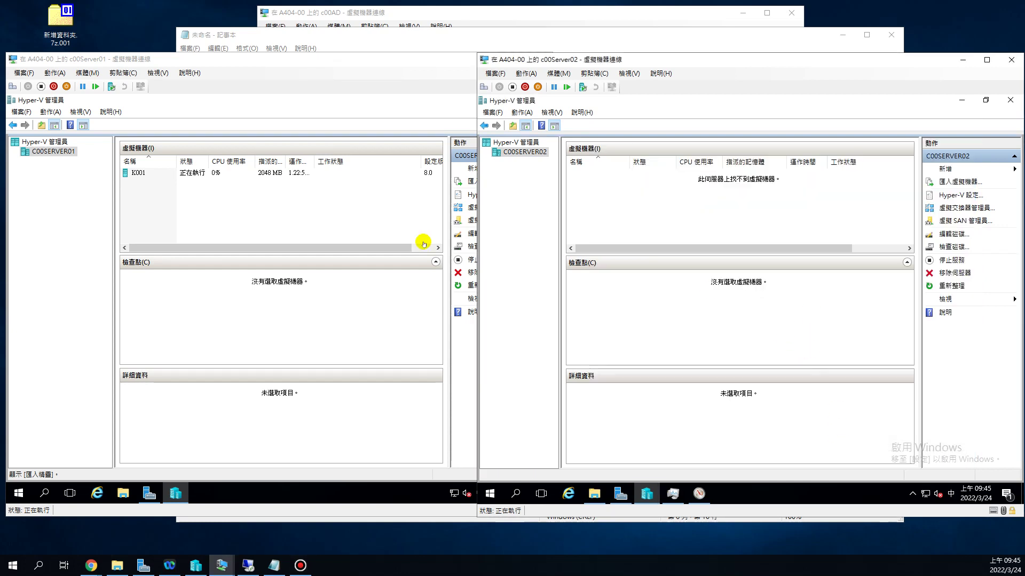
Start moving K001 from C00SERVER01, choosing to move the virtual machine itself rather than only its storage.
click(318, 221)
click(684, 207)
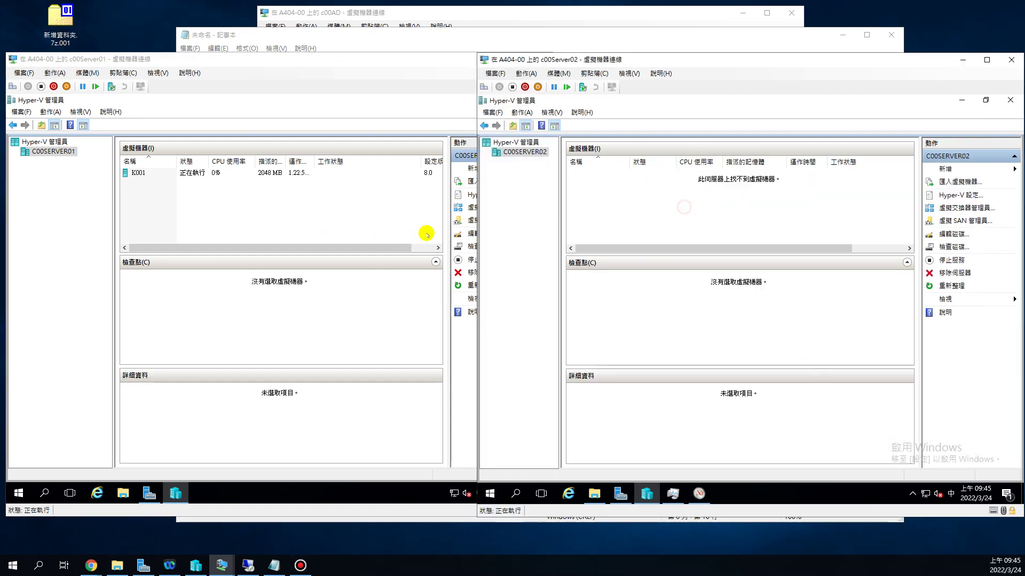
click(141, 173)
right_click(146, 174)
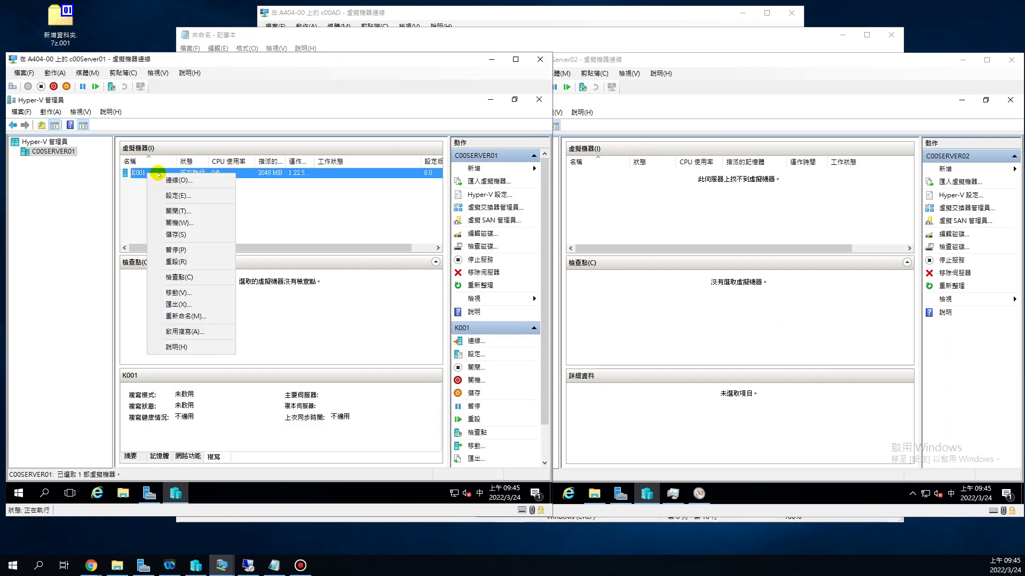
click(188, 292)
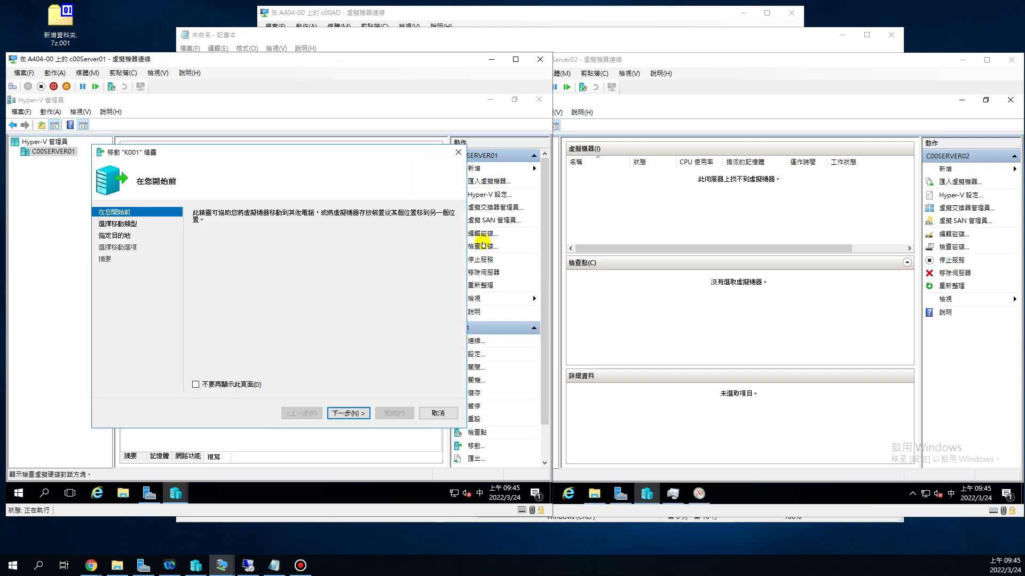
click(341, 413)
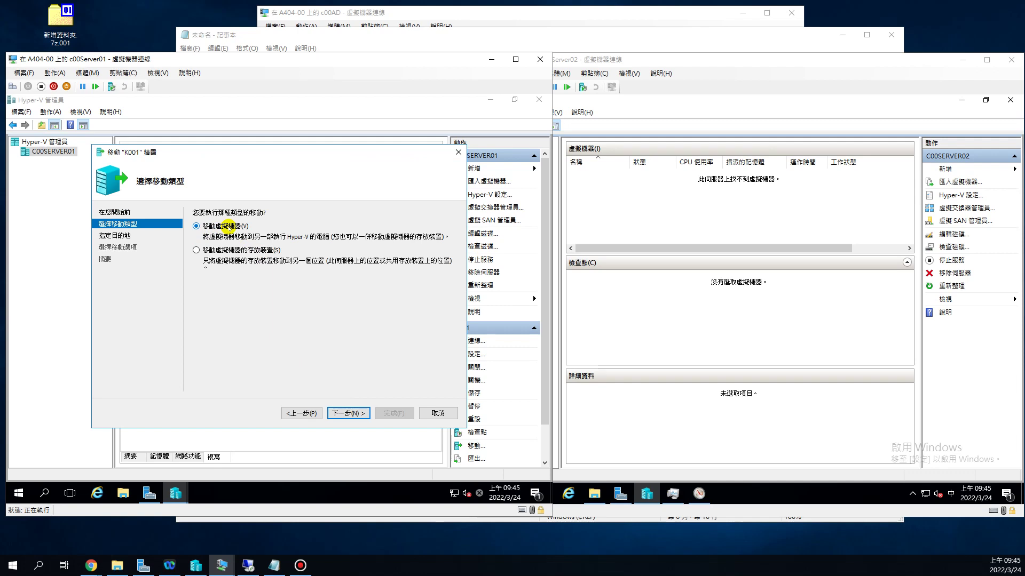
click(355, 414)
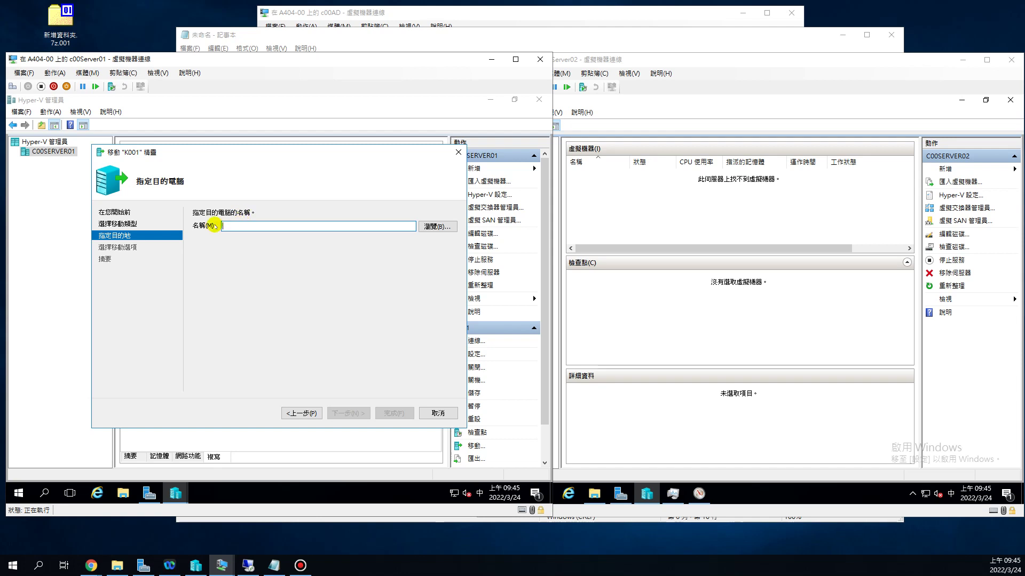
Find C00SERVER02 among the domain's computers and set it as the destination computer for the K001 move.
click(436, 228)
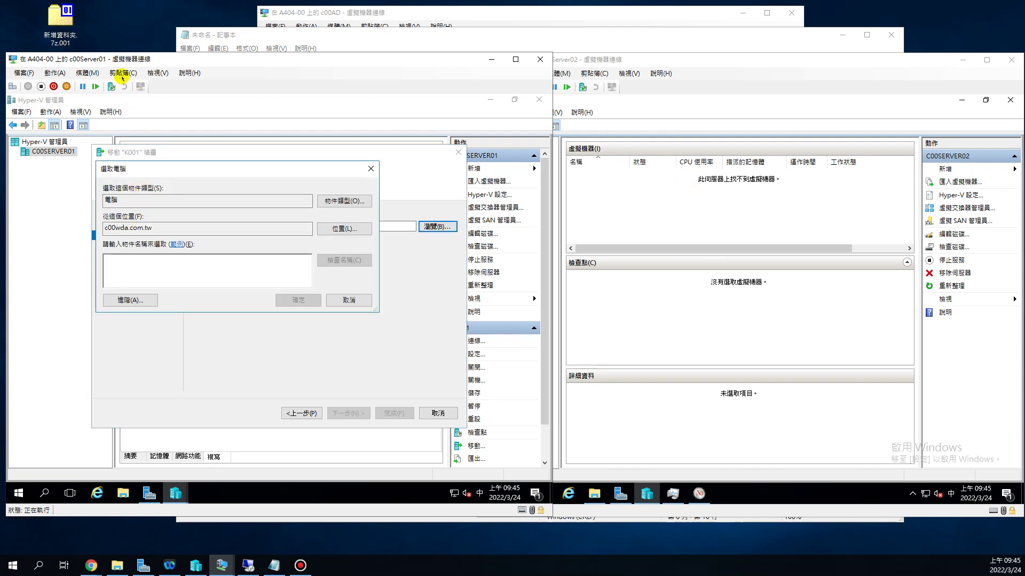
click(131, 299)
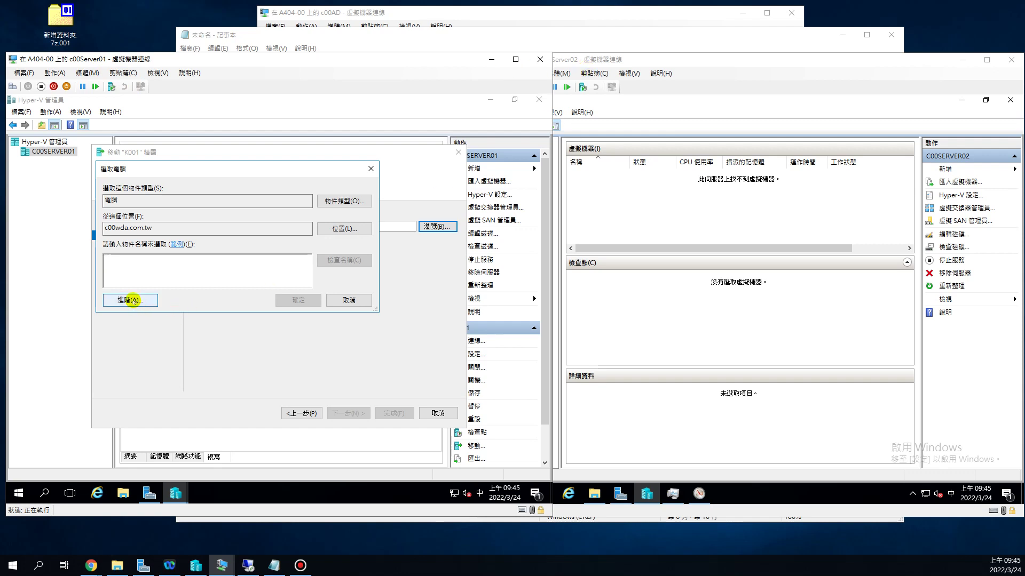
click(390, 244)
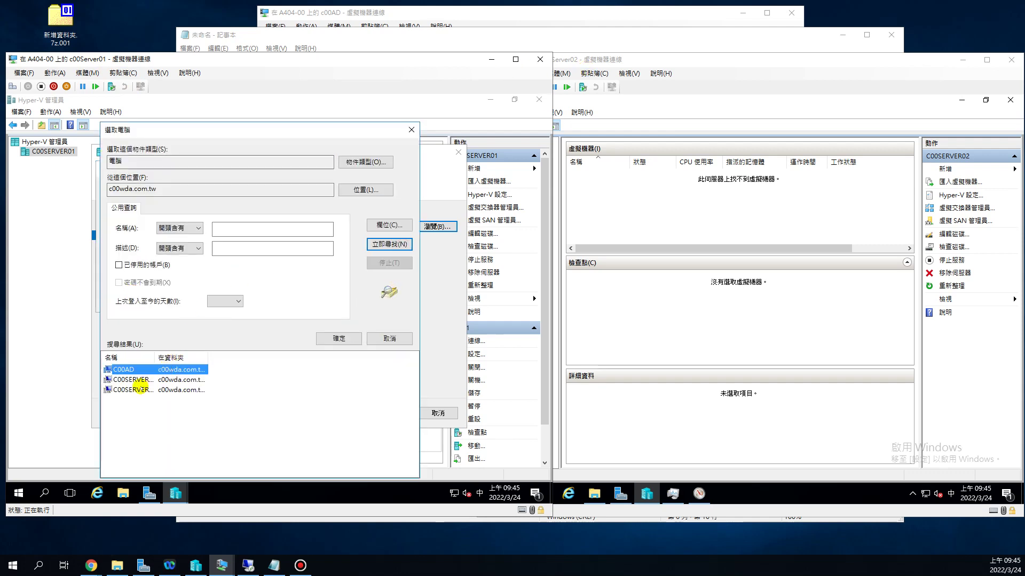
click(152, 389)
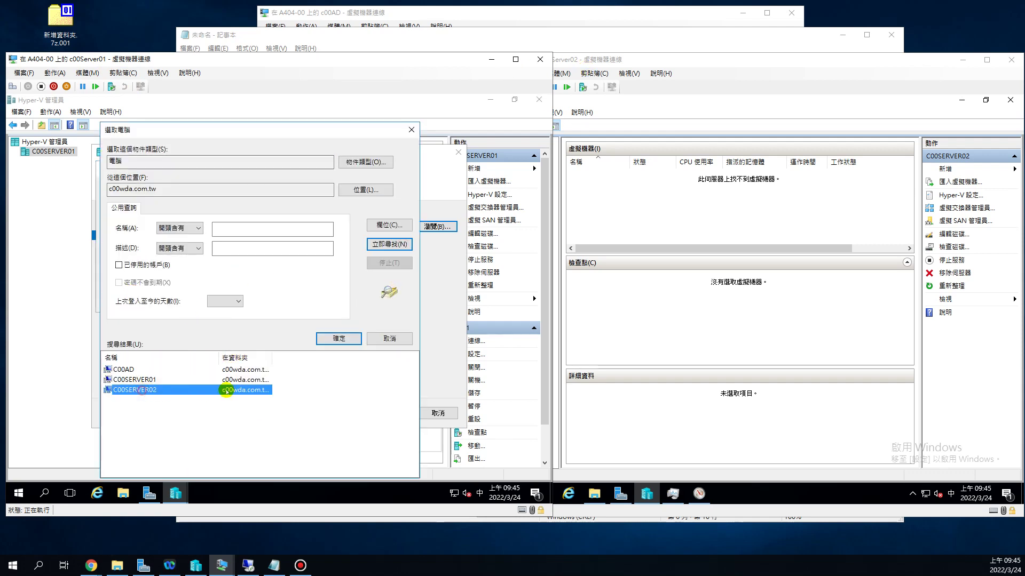
click(333, 338)
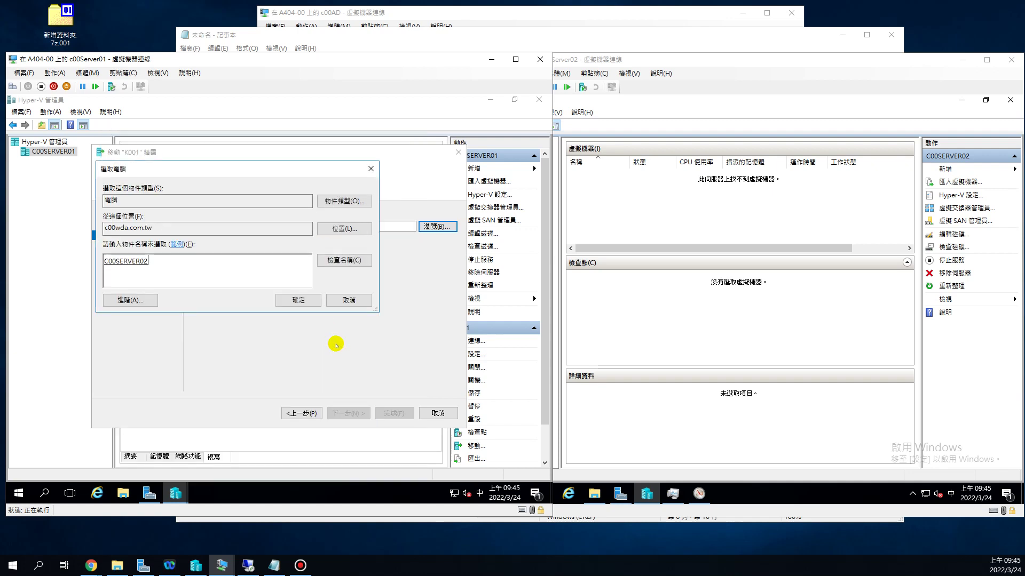
click(297, 299)
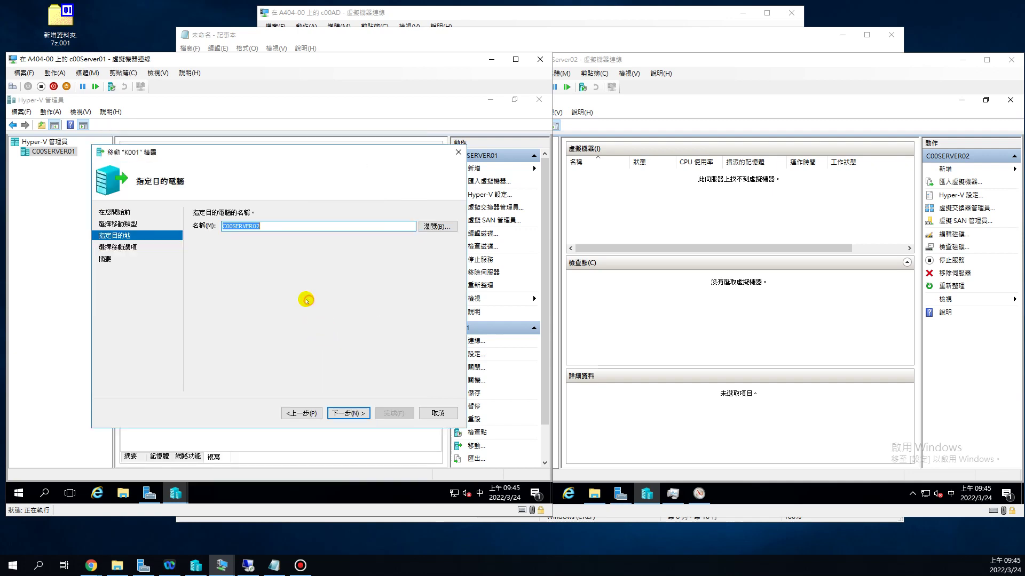
click(357, 416)
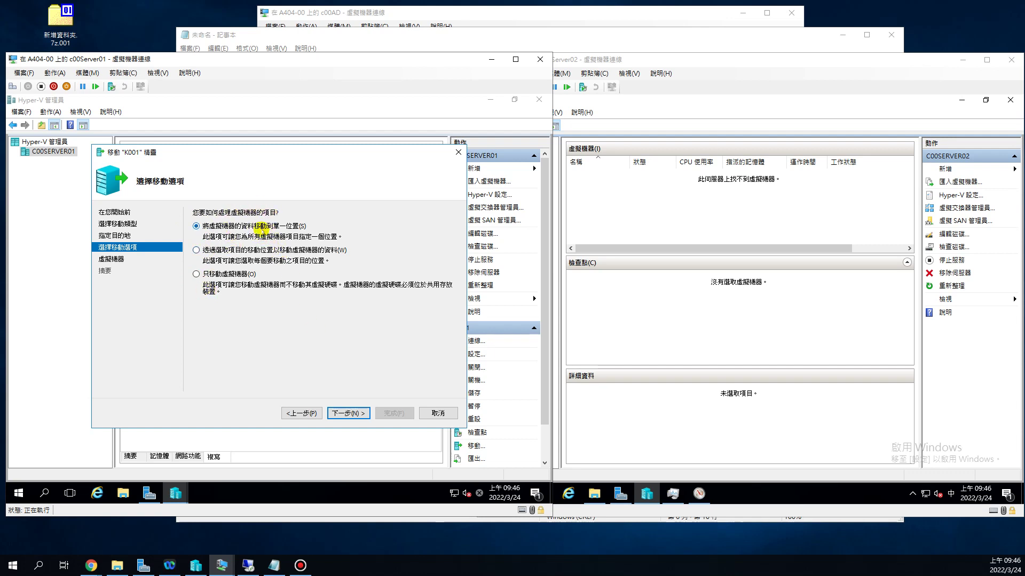
Try moving all of K001's data to a single location, using C:\hyper-v\ on C00SERVER02 as the destination folder.
click(346, 413)
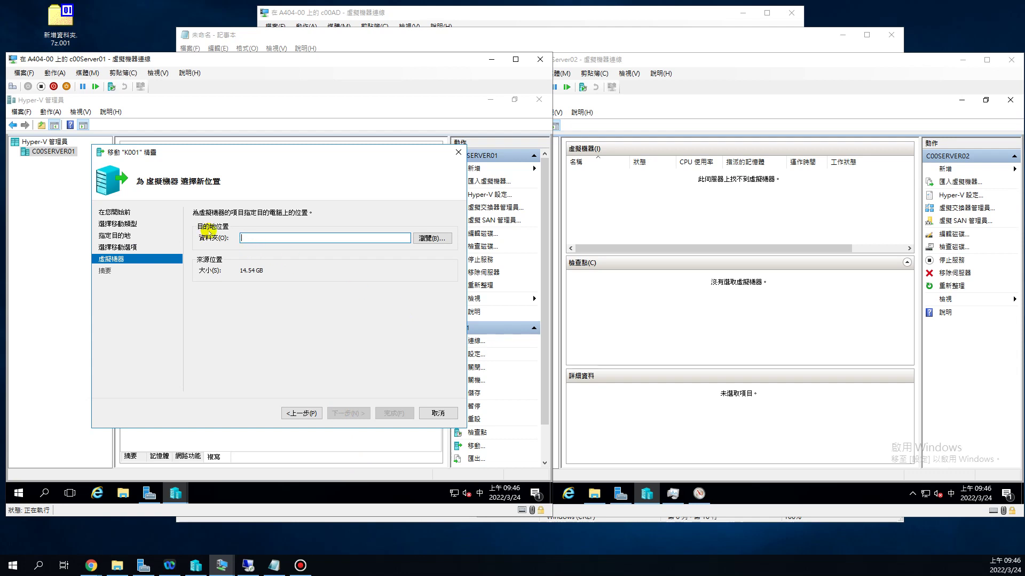
click(432, 238)
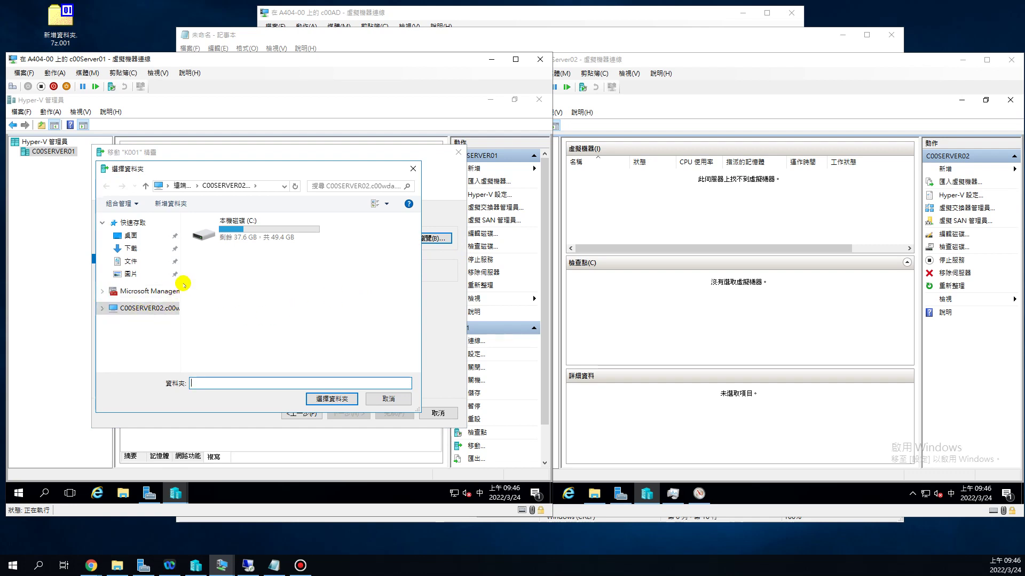
drag(180, 283, 235, 282)
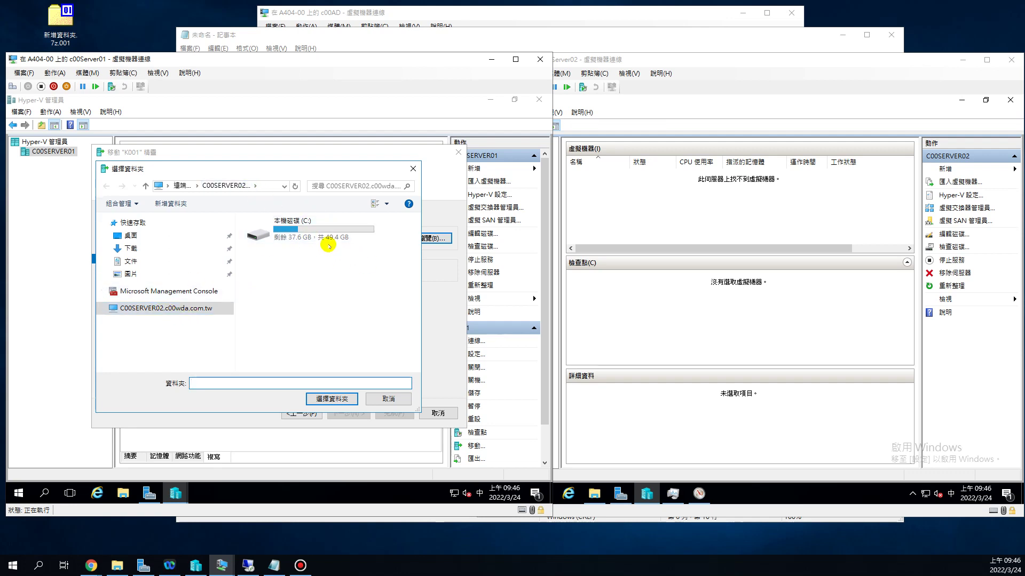
drag(234, 255, 219, 255)
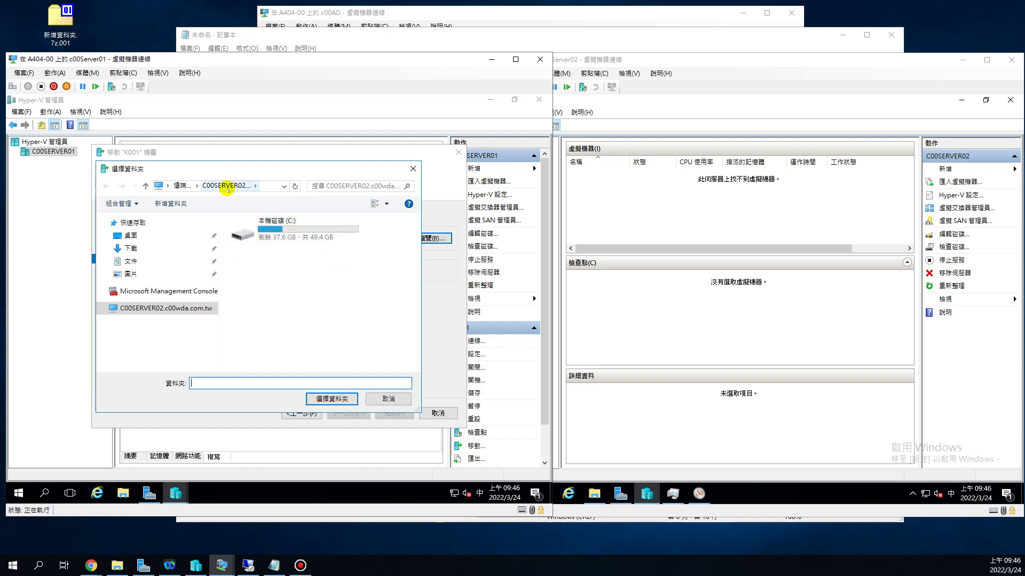
double_click(270, 229)
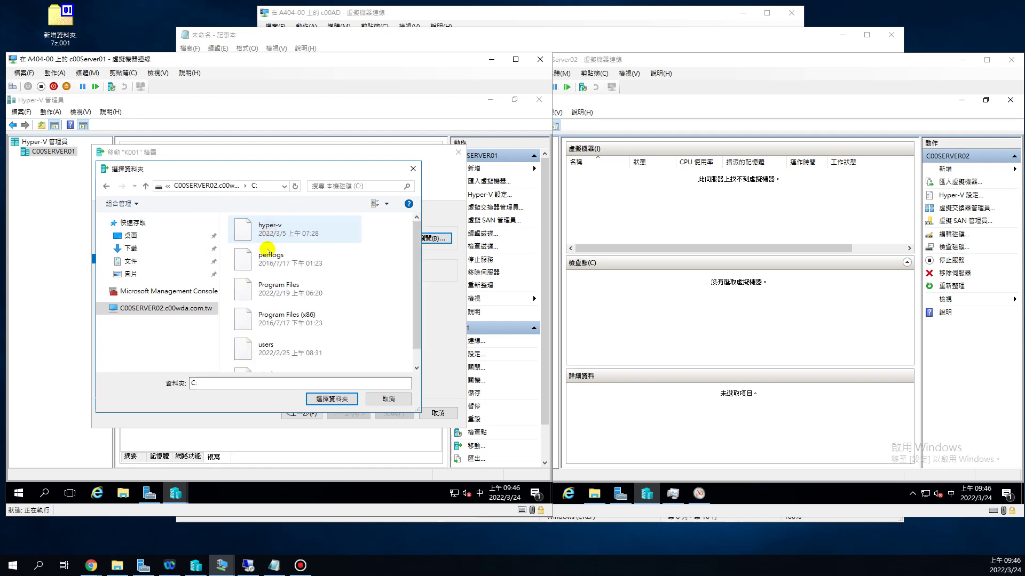
click(270, 229)
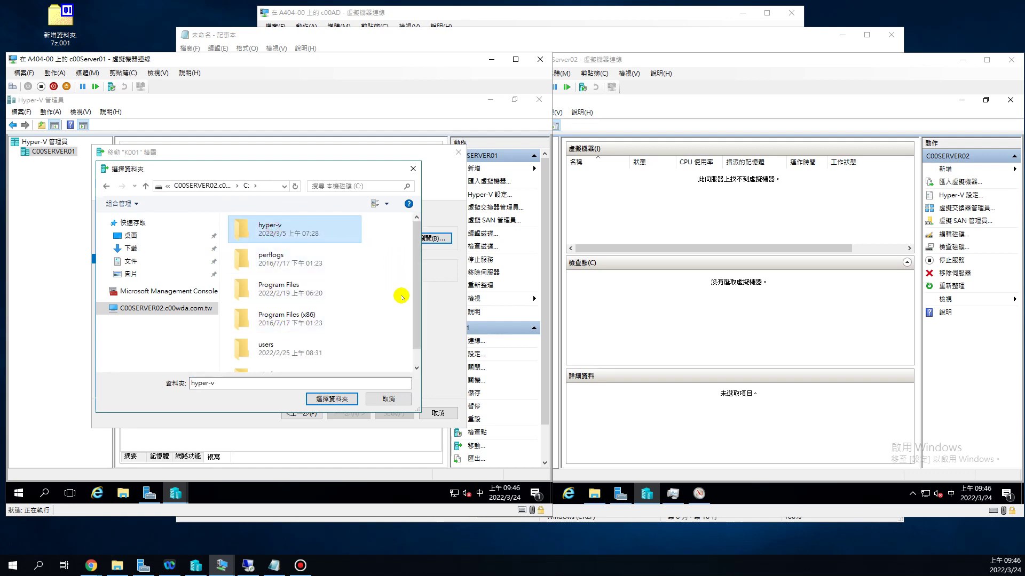
click(331, 398)
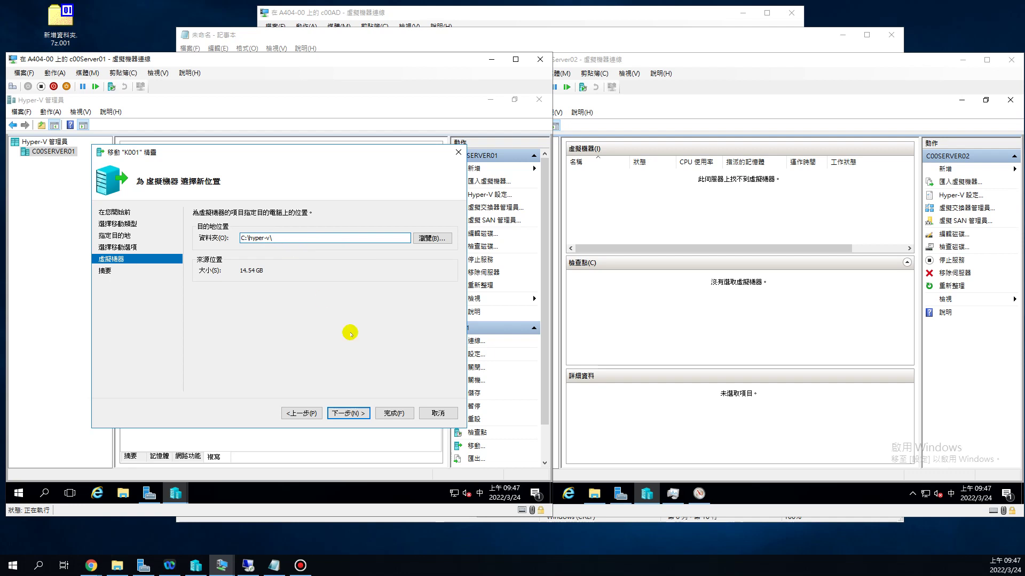
Return to the move options, choose selecting where each item moves, and set the virtual hard disks to move to different locations.
click(304, 412)
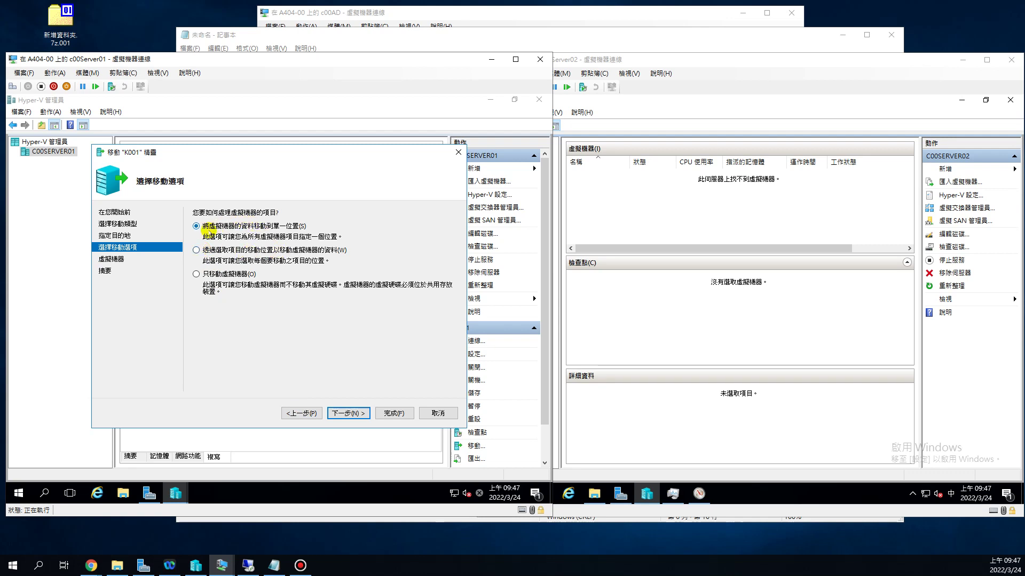
click(197, 251)
click(348, 413)
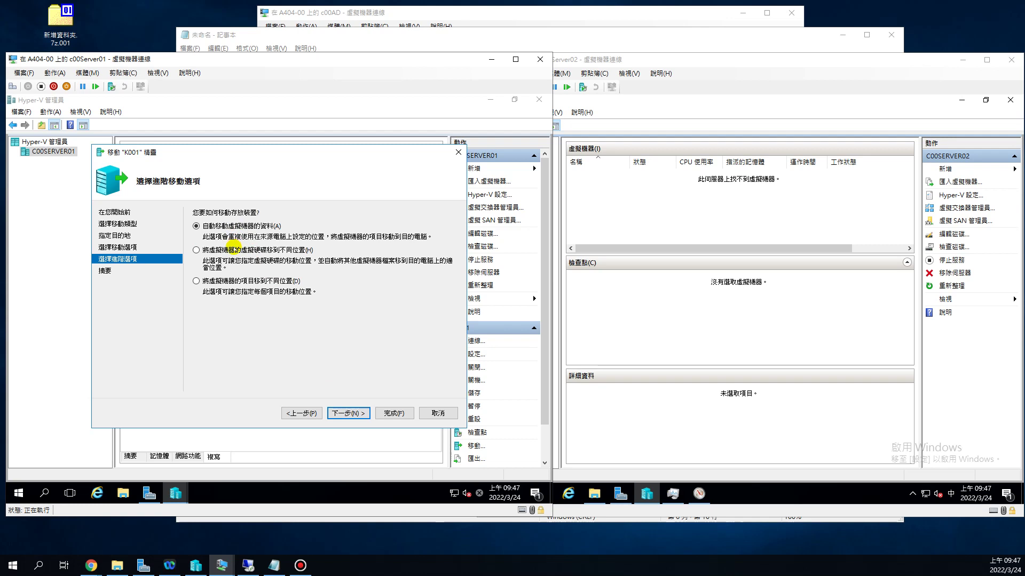
click(302, 413)
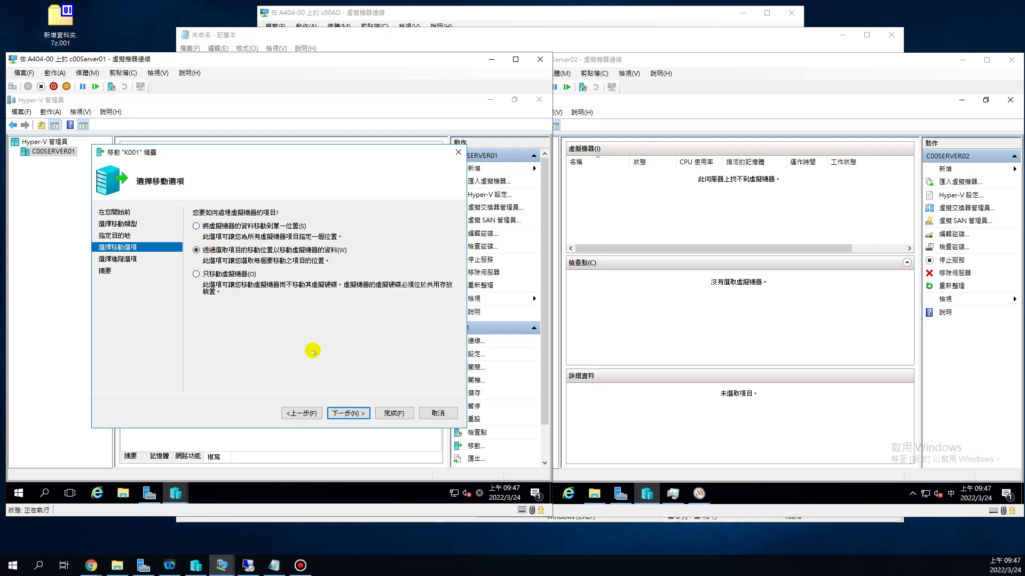
click(346, 413)
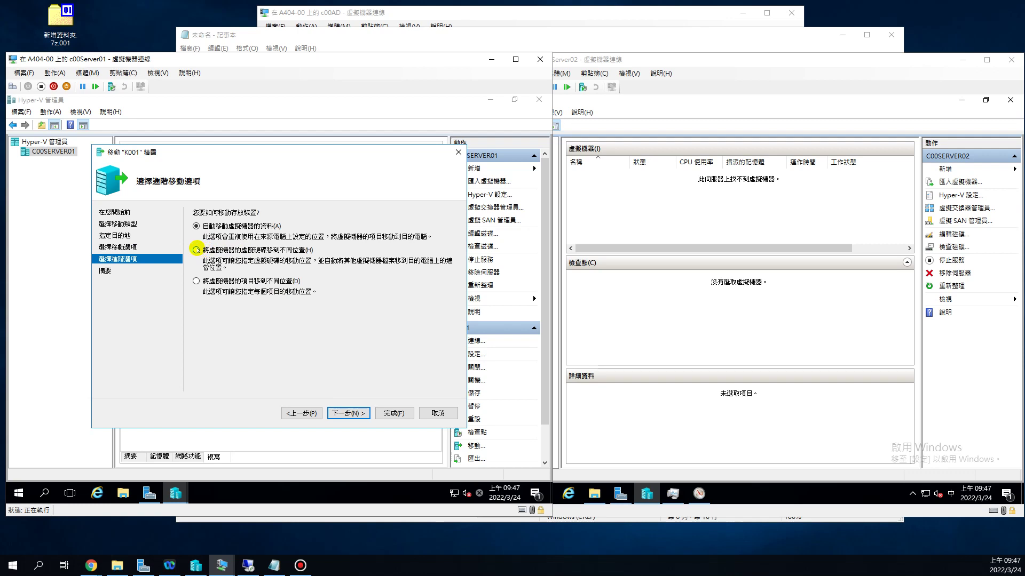
click(197, 250)
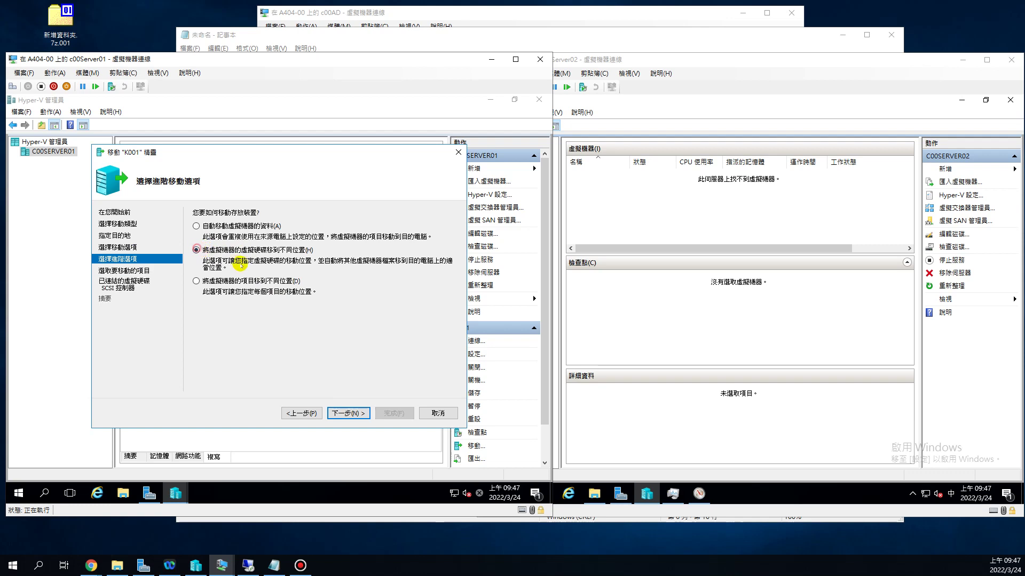
click(345, 414)
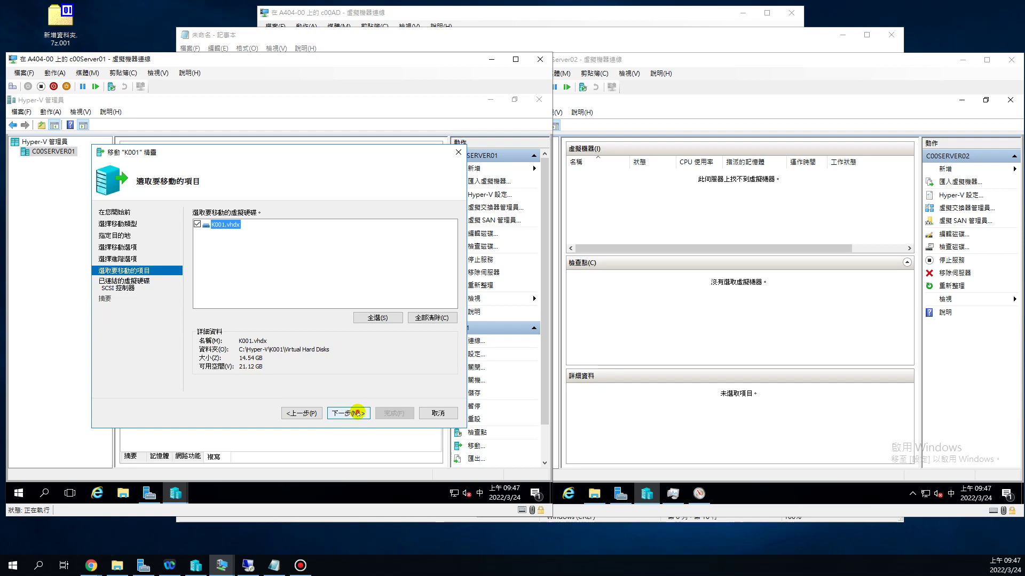
Keep K001.vhdx selected, set its destination folder to C:\hyper-v\ on C00SERVER02, and continue to the move summary.
click(353, 412)
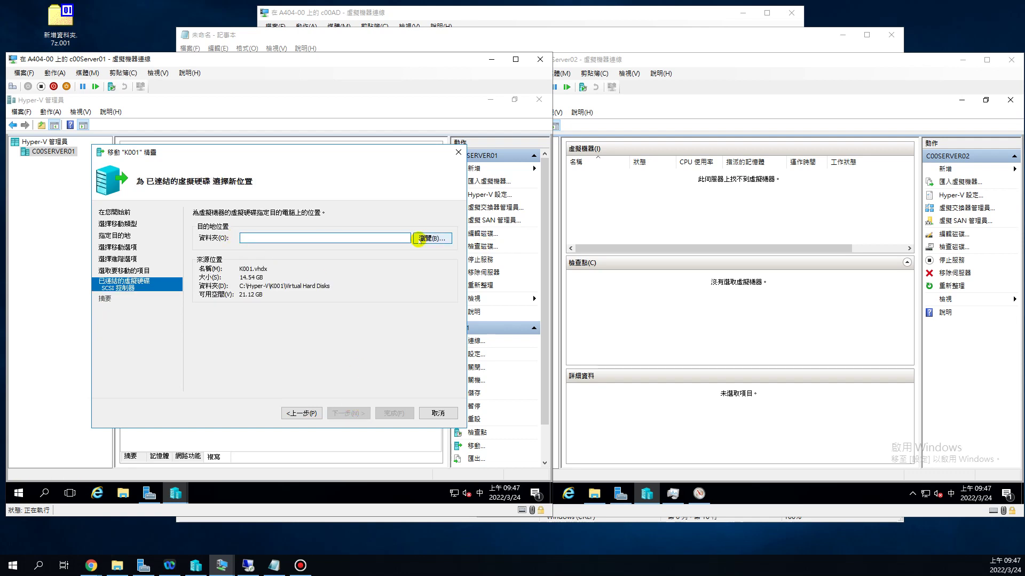
click(436, 238)
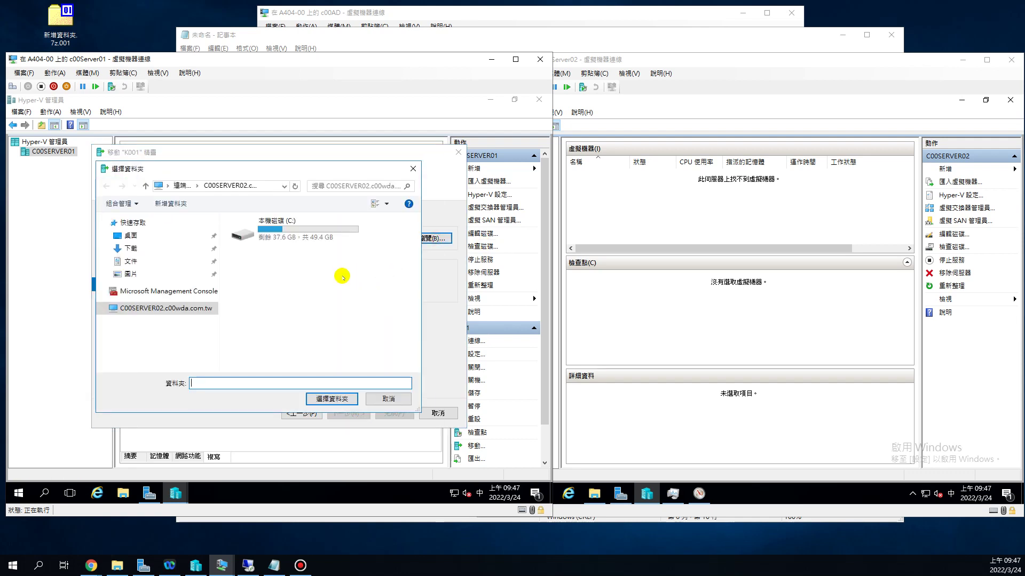
click(284, 247)
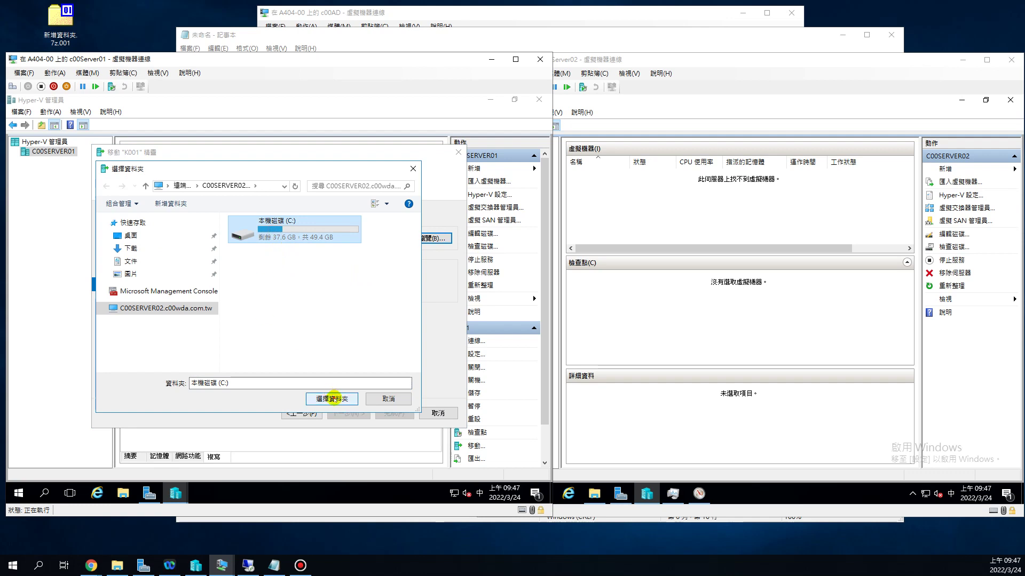
click(332, 398)
click(433, 238)
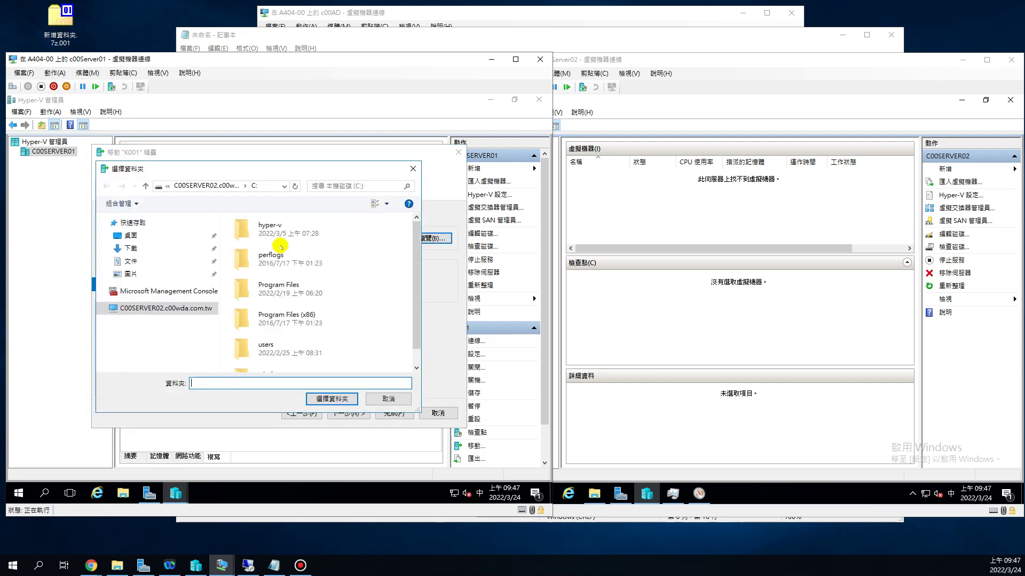
click(164, 312)
double_click(266, 235)
double_click(265, 236)
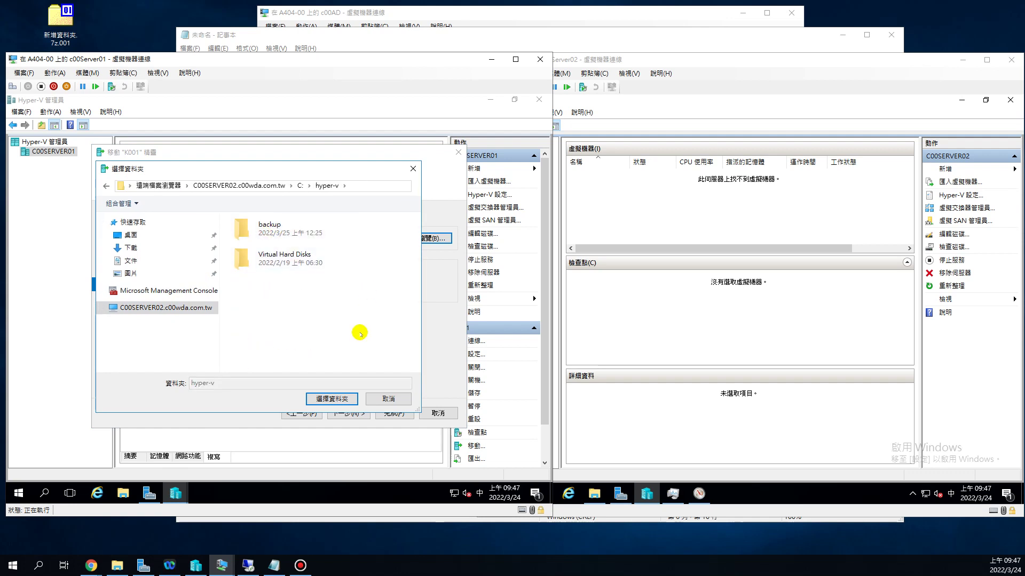
click(333, 399)
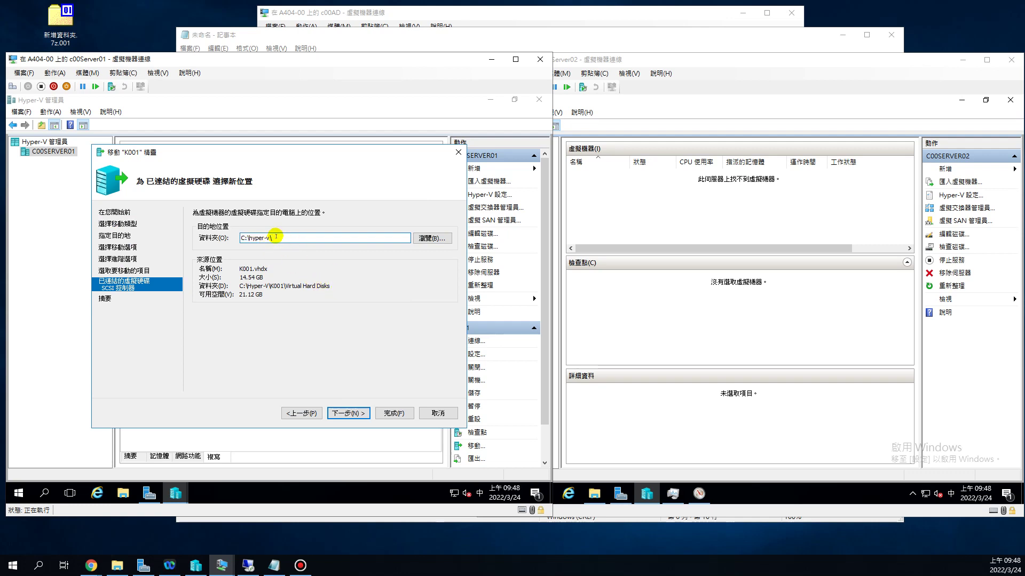
double_click(276, 287)
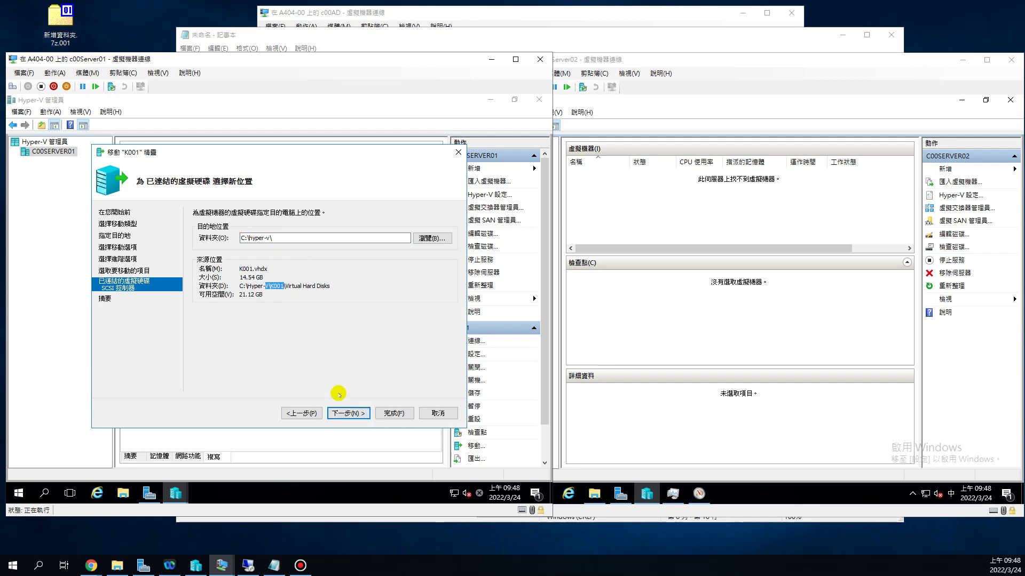
click(351, 413)
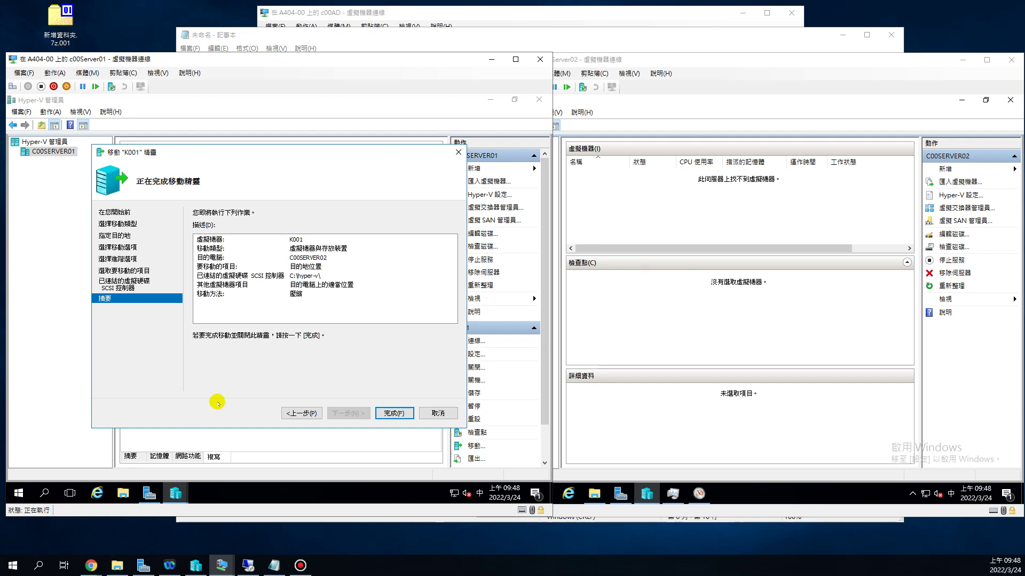
Check the K001 folder inside C:\Hyper-V on C00SERVER01 in File Explorer, and return to the move wizard.
click(128, 489)
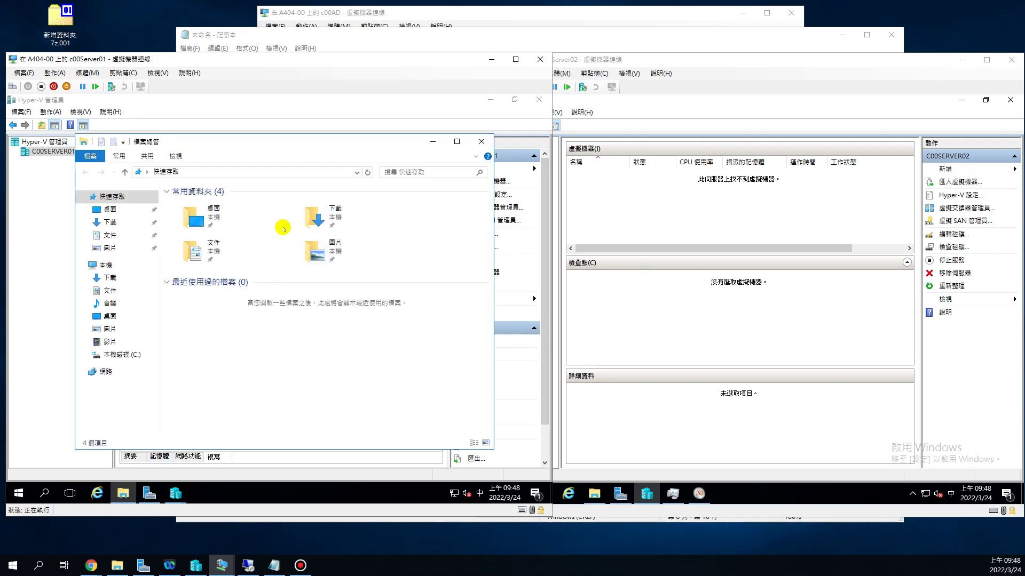
click(109, 355)
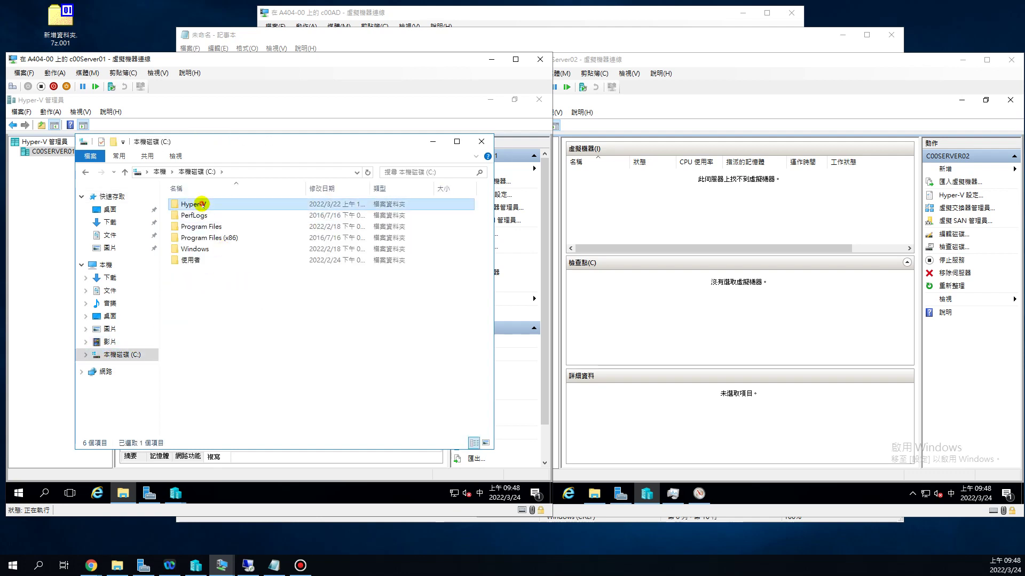
double_click(195, 205)
click(191, 215)
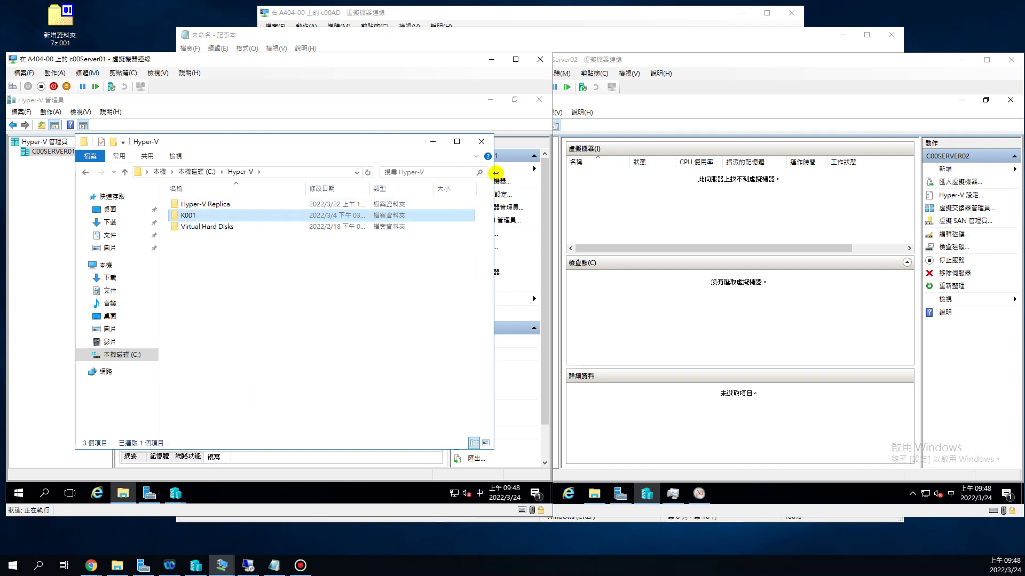
click(432, 144)
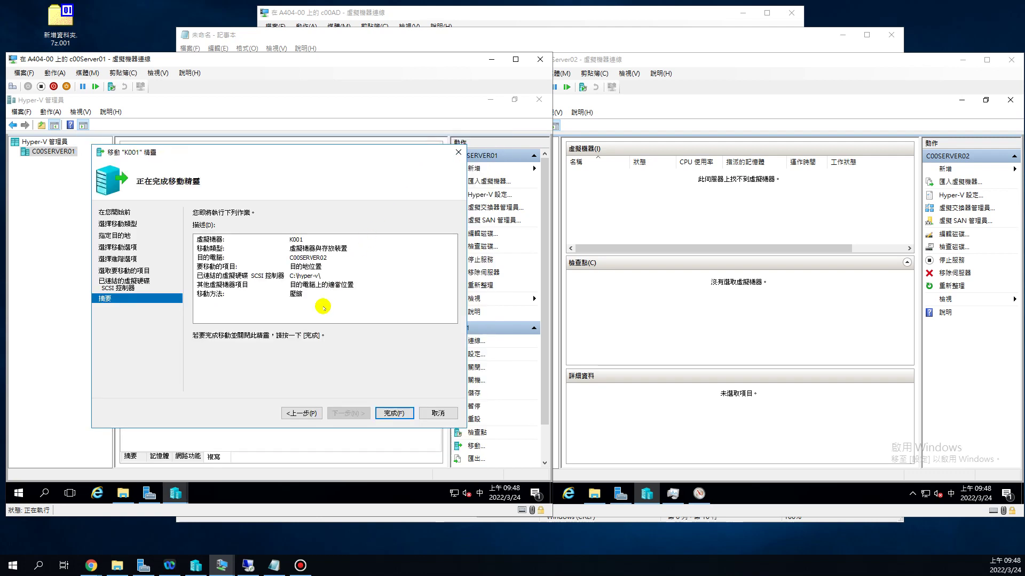
Return to the advanced move options, choose moving the virtual machine's data automatically, and continue to the summary.
click(299, 413)
click(298, 413)
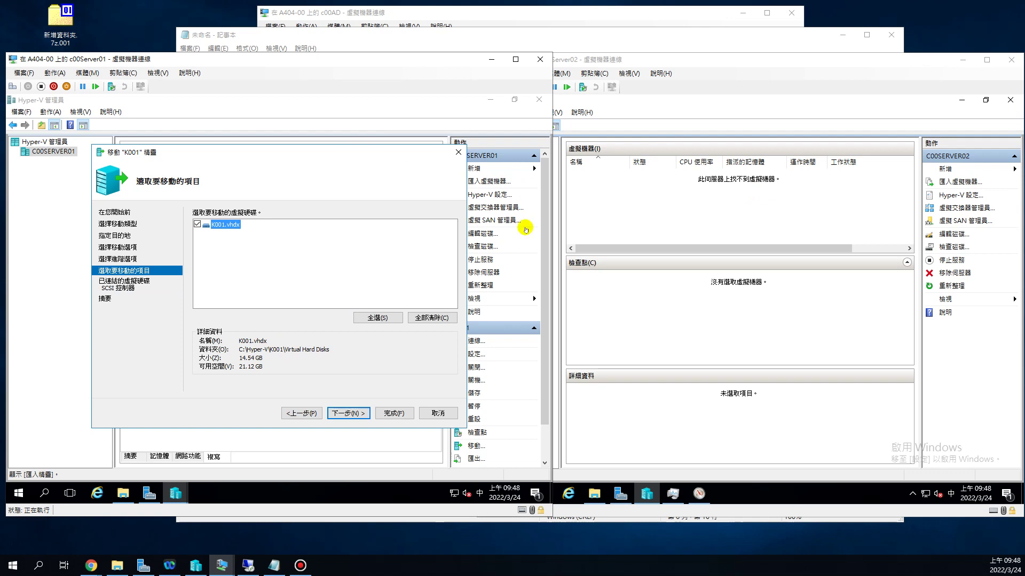
click(298, 412)
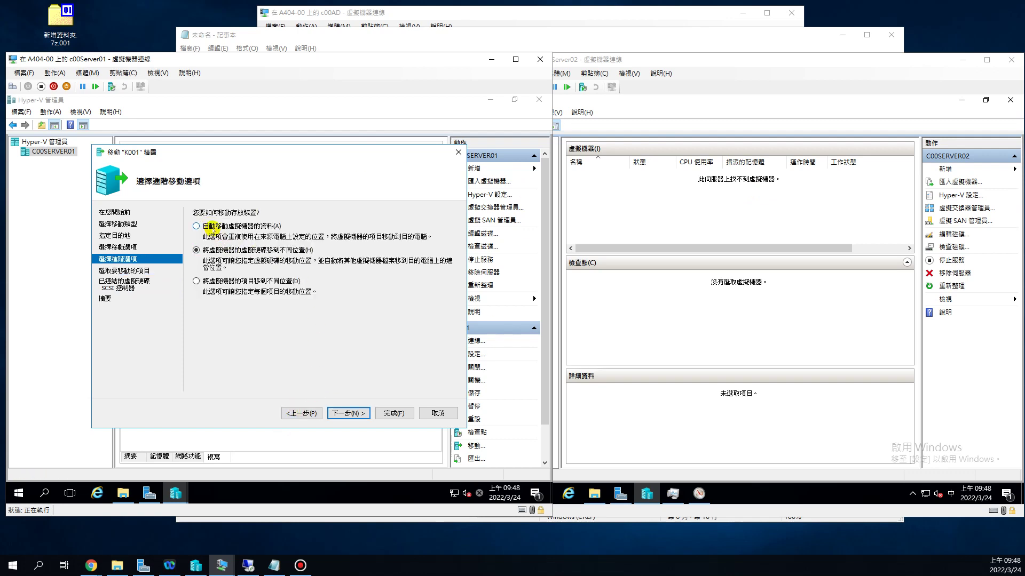
click(212, 226)
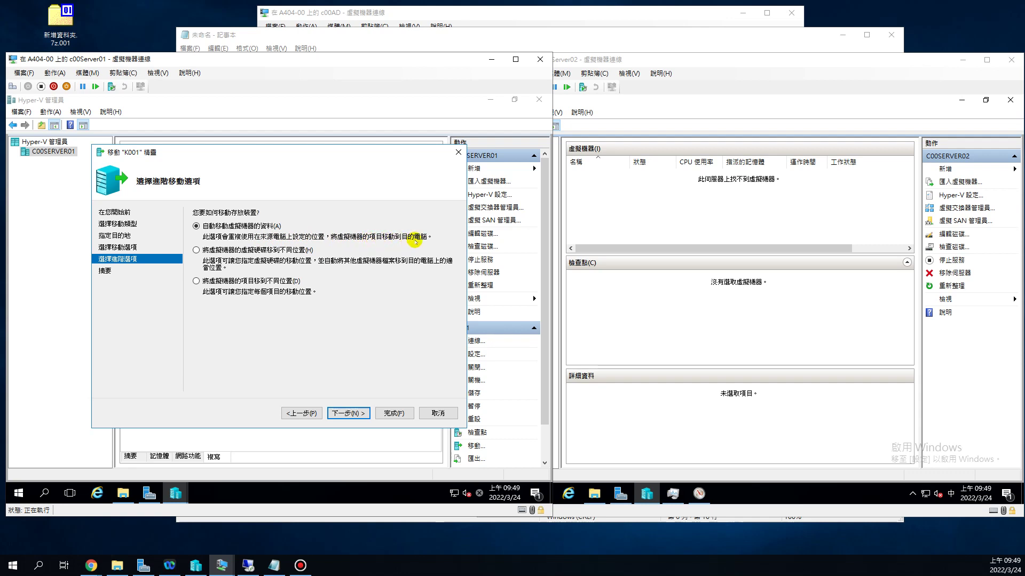
click(355, 412)
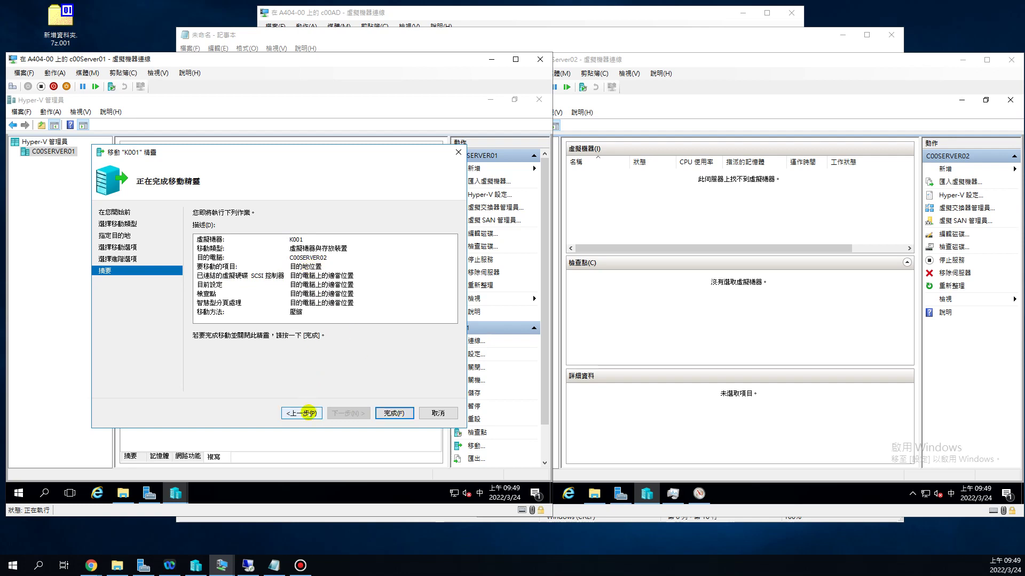
Reselect moving K001's data by item location, keep the automatic data move, and try to run the move to C00SERVER02.
click(301, 413)
click(307, 413)
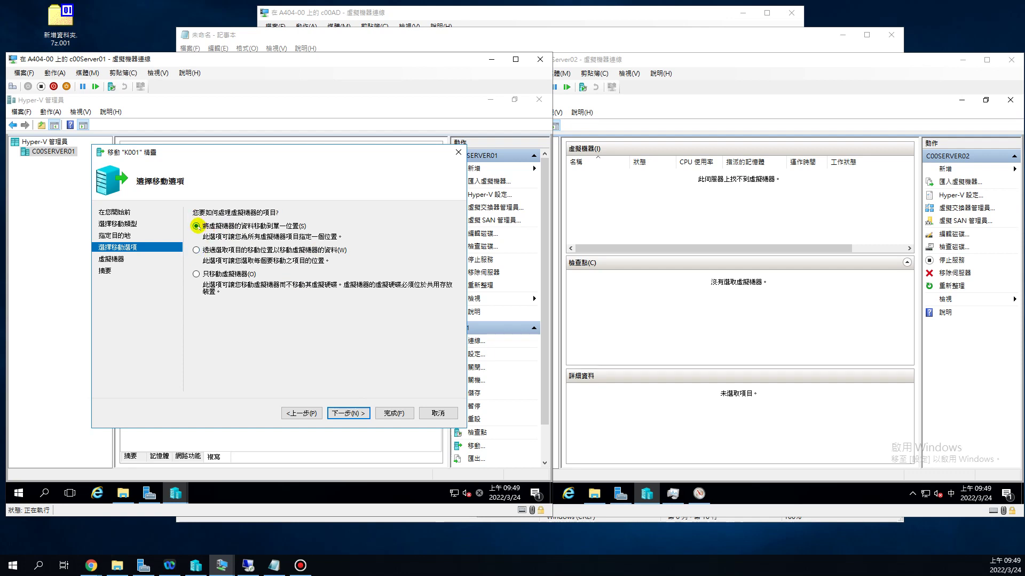
click(196, 249)
click(363, 411)
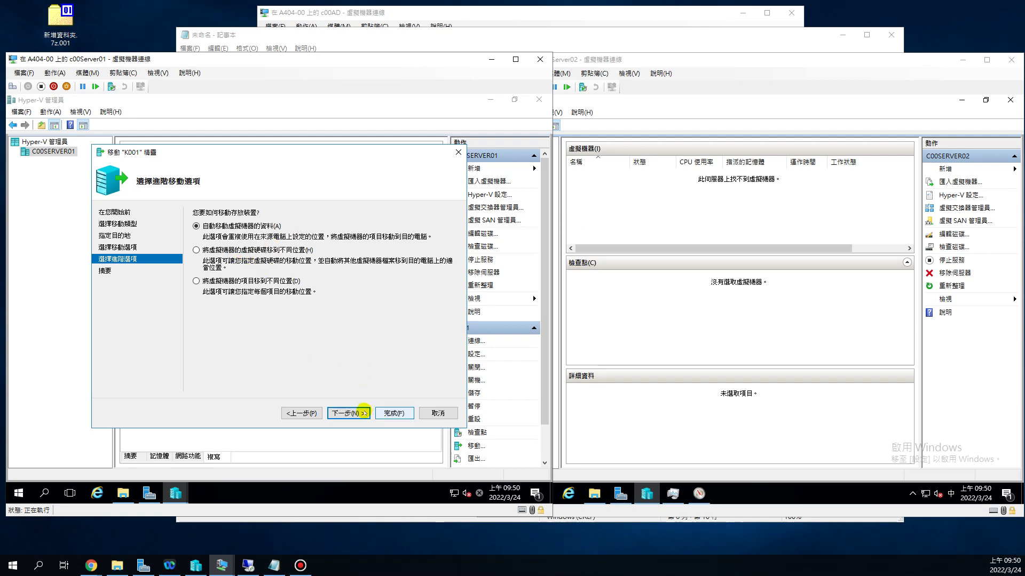
click(357, 413)
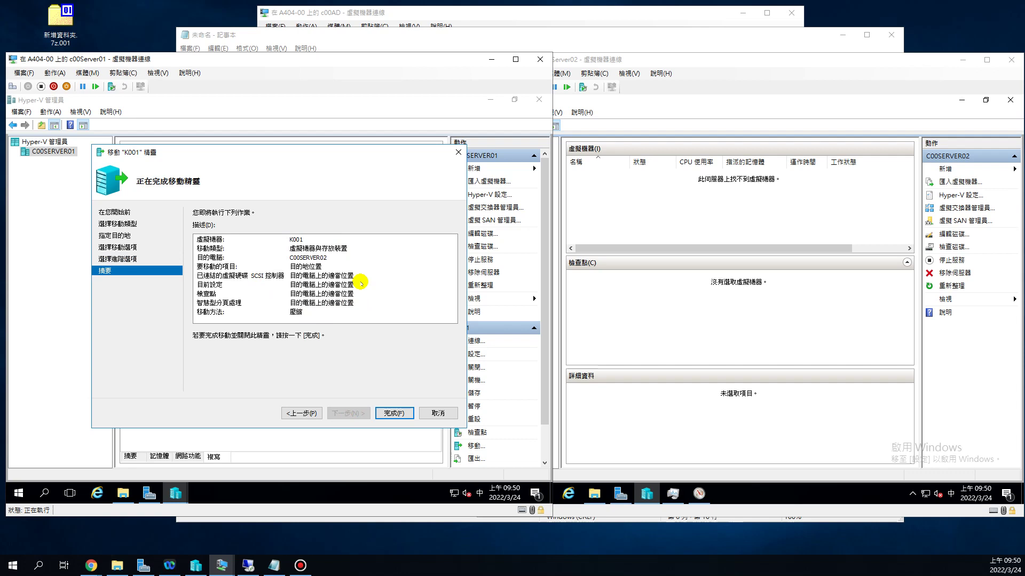
click(396, 413)
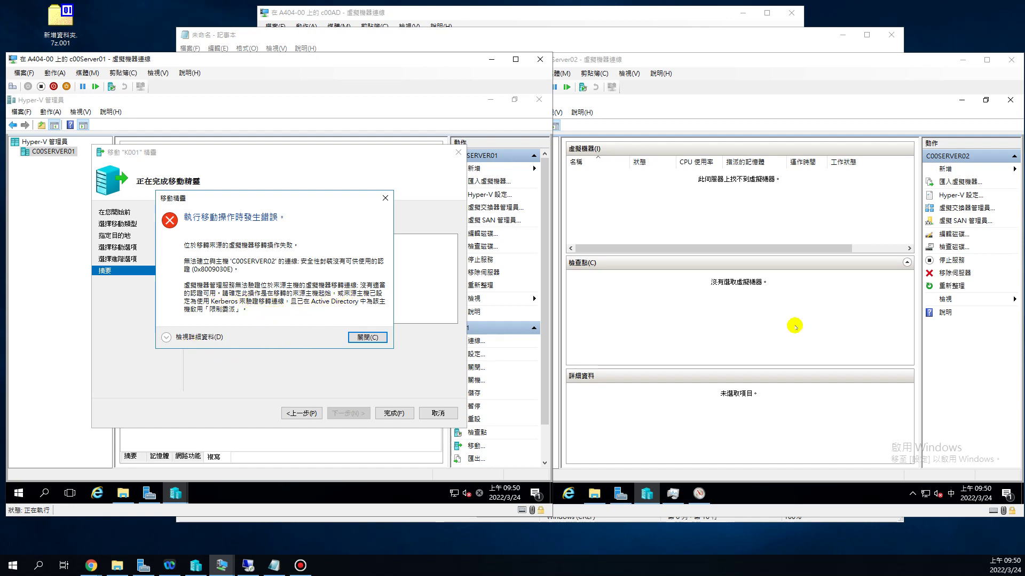
key(Return)
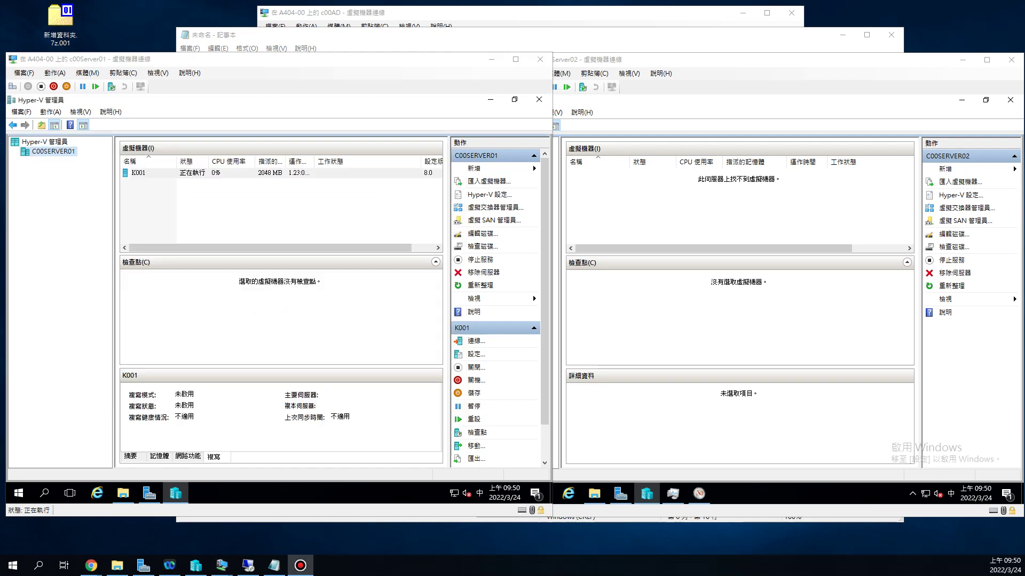
In C00SERVER01's Hyper-V settings, set the advanced live migration authentication protocol to Kerberos.
right_click(51, 152)
click(227, 187)
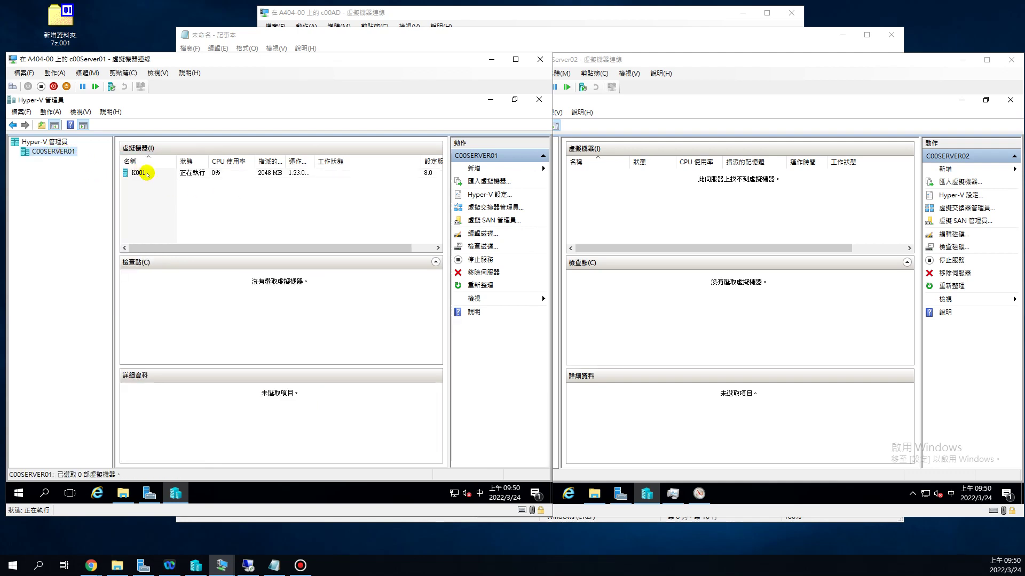
click(488, 195)
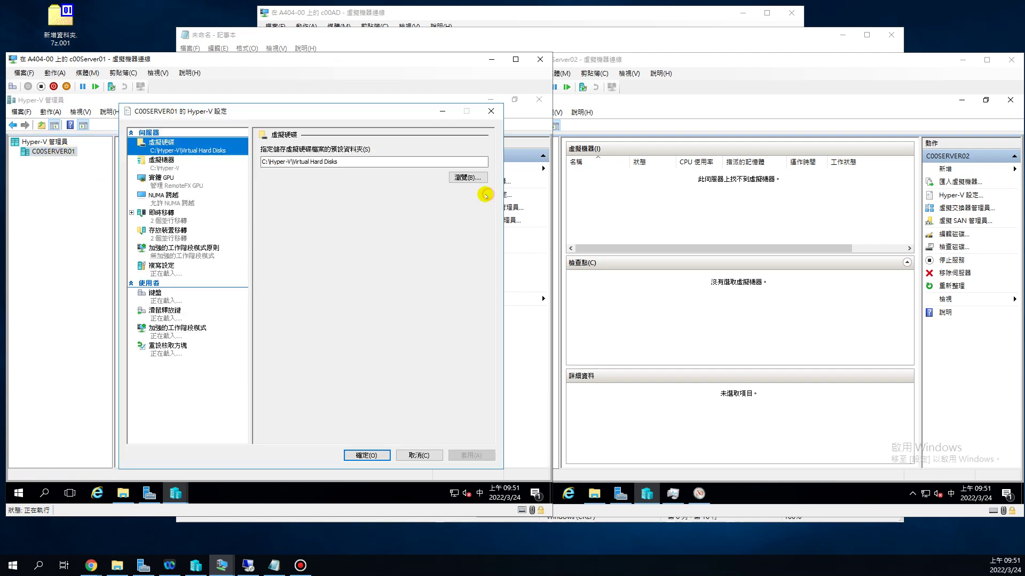
click(132, 214)
click(167, 231)
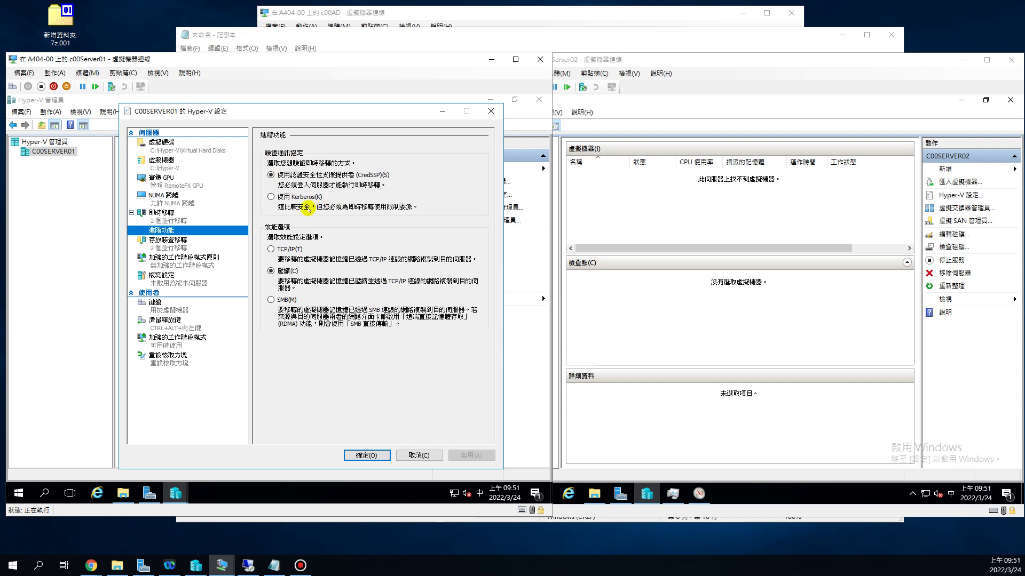
click(271, 197)
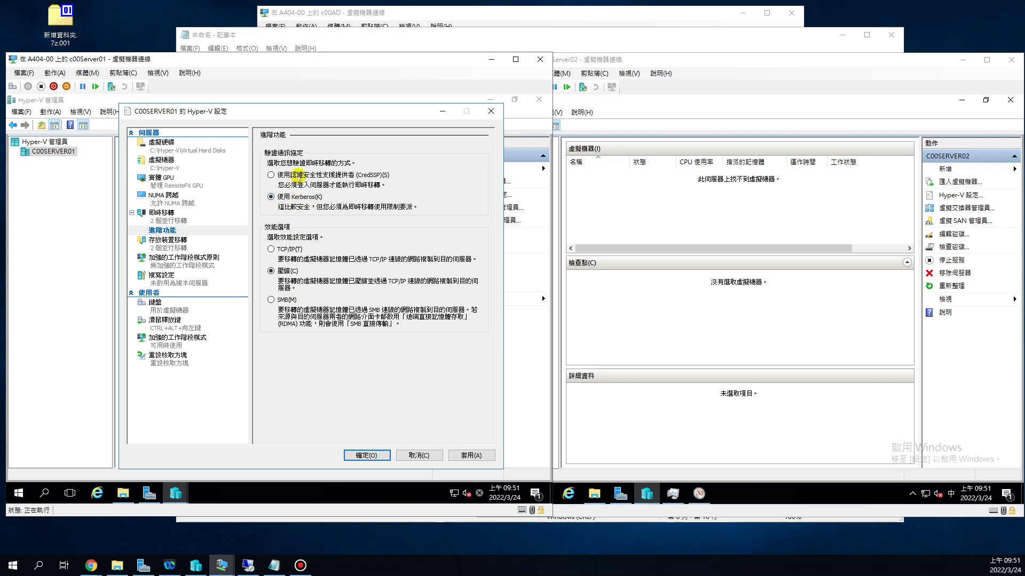
click(270, 175)
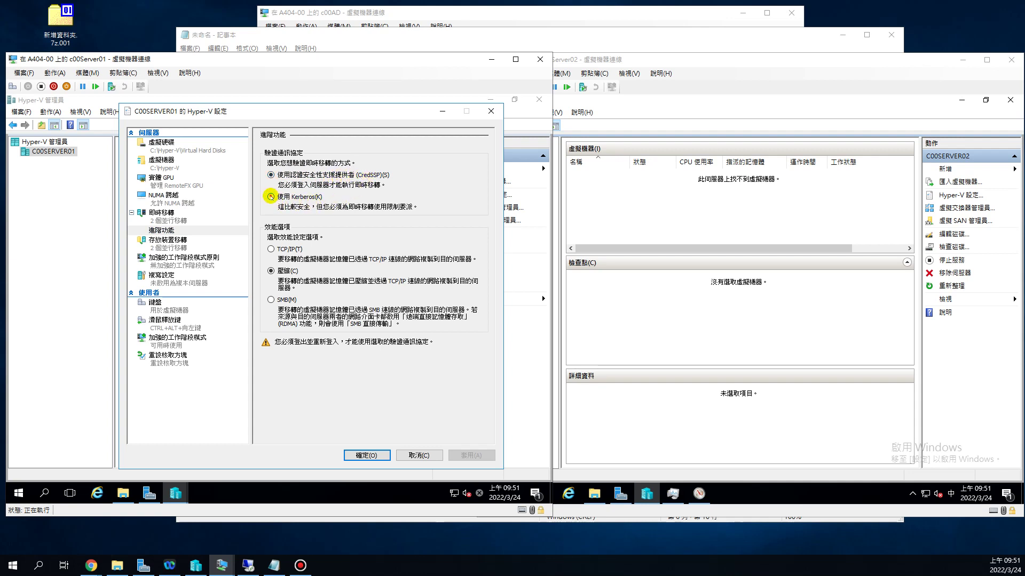
click(270, 197)
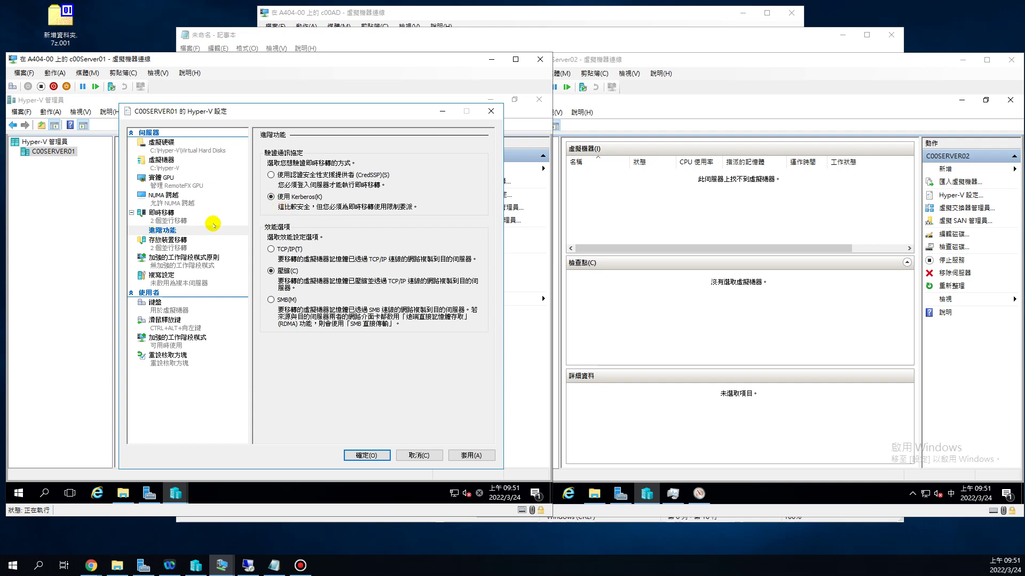
Check the live migration authentication example in the Chrome article, and accept the Hyper-V settings of C00SERVER01.
key(alt+Tab)
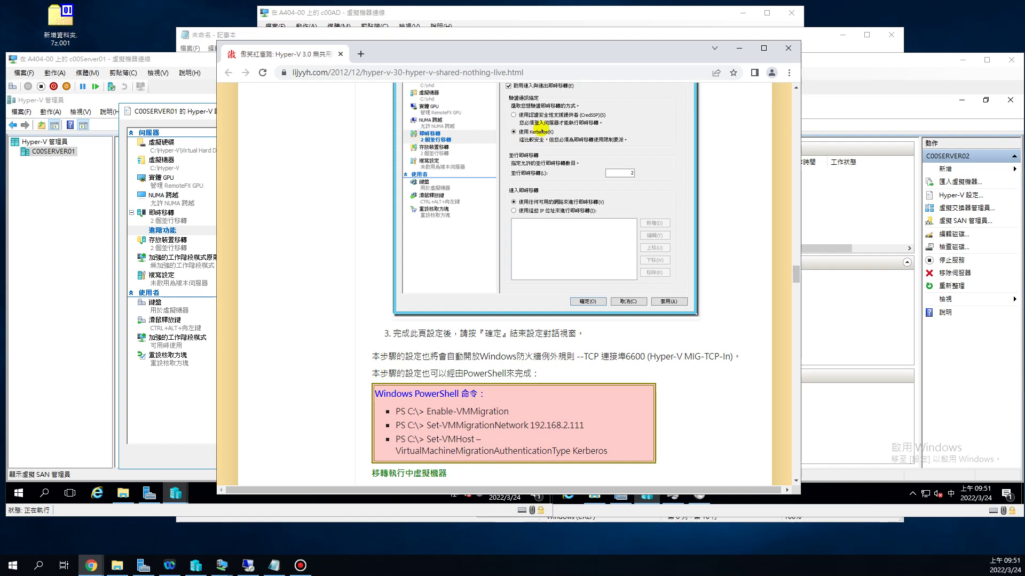
scroll(614, 176, up, 3)
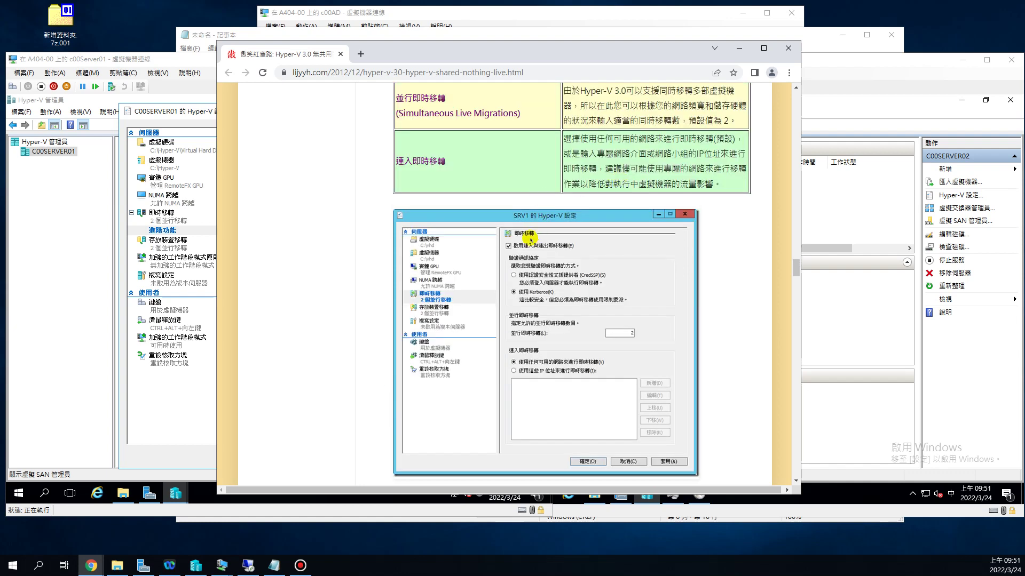
scroll(535, 232, down, 1)
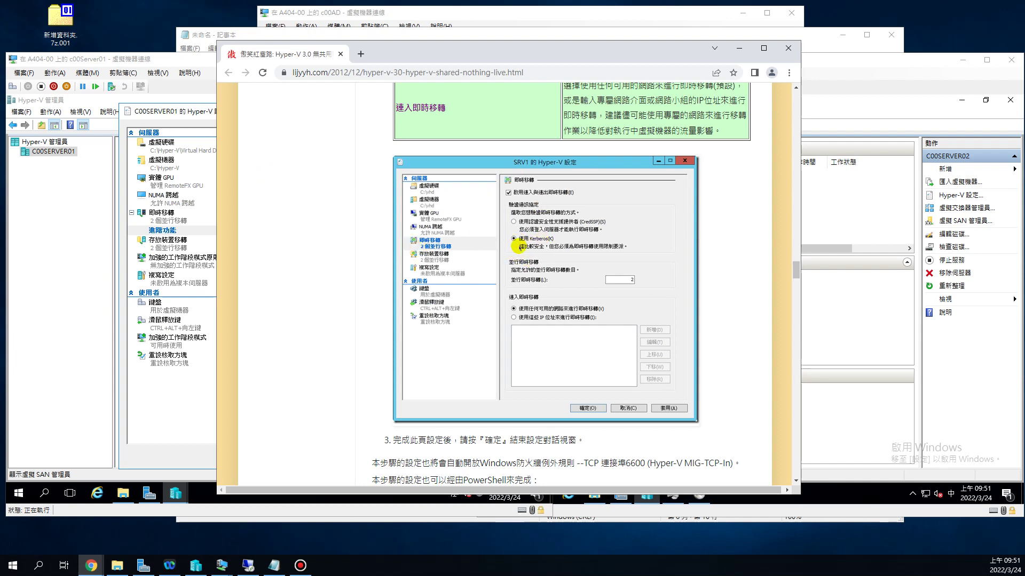
click(504, 47)
key(alt+Tab)
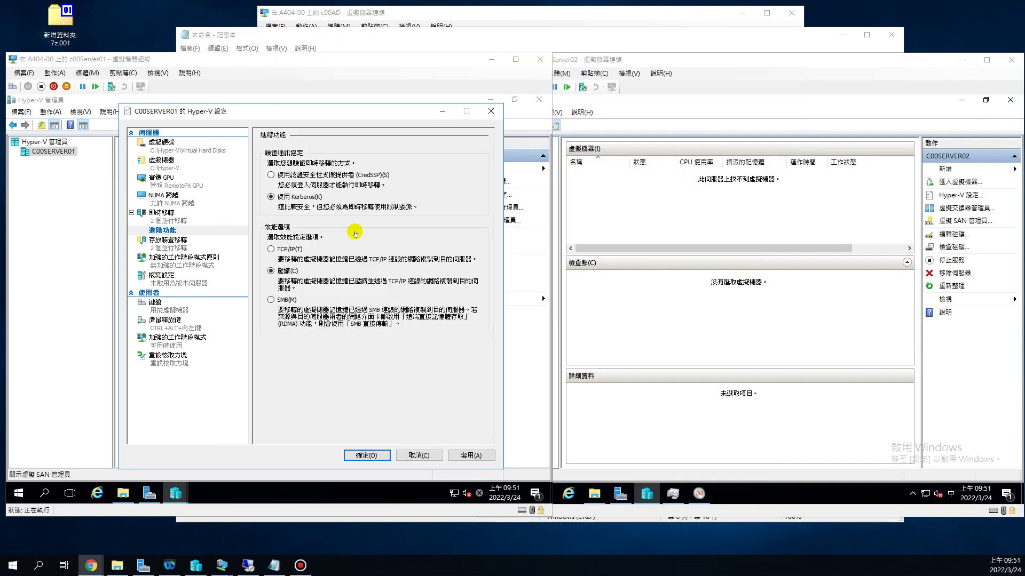
click(368, 454)
click(358, 453)
In C00SERVER02's Hyper-V settings, set the advanced live migration authentication protocol to Kerberos and accept the settings.
click(792, 229)
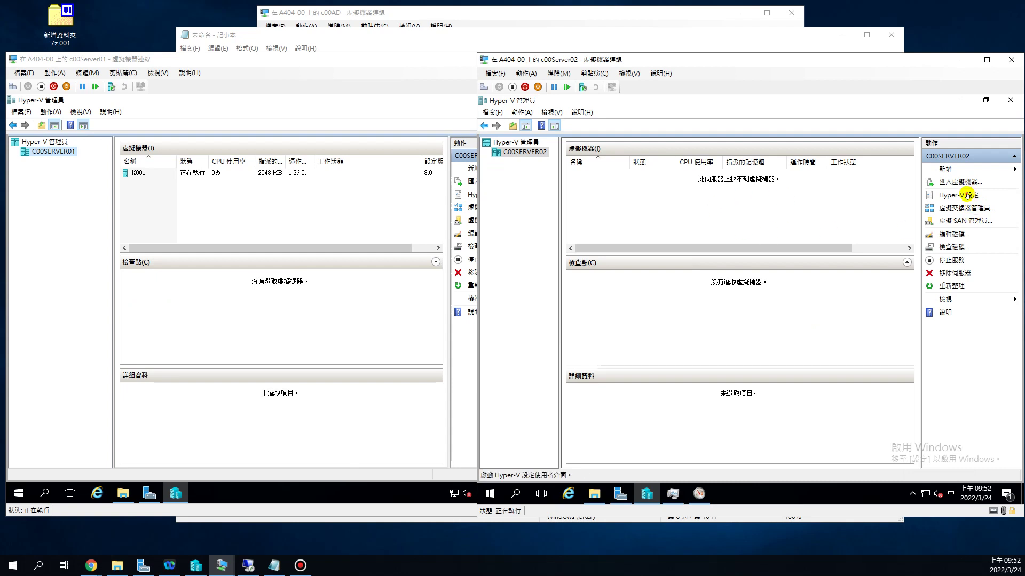
click(964, 195)
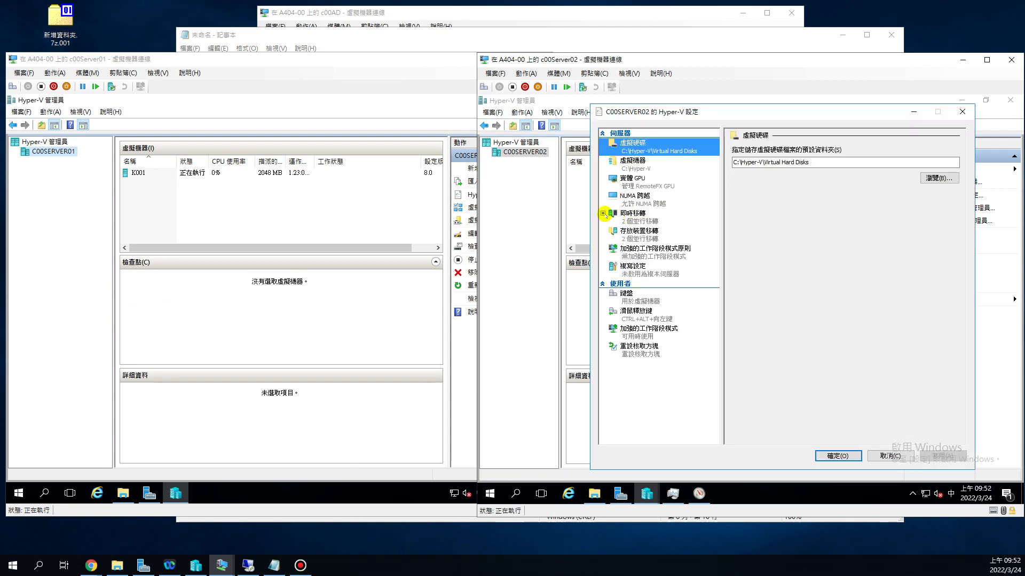
click(603, 214)
click(632, 231)
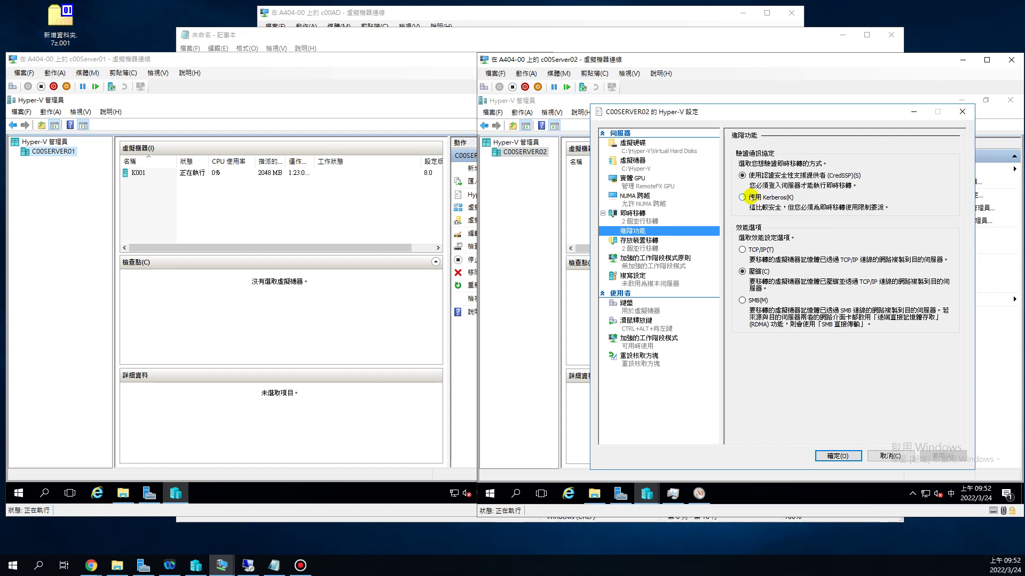
click(750, 197)
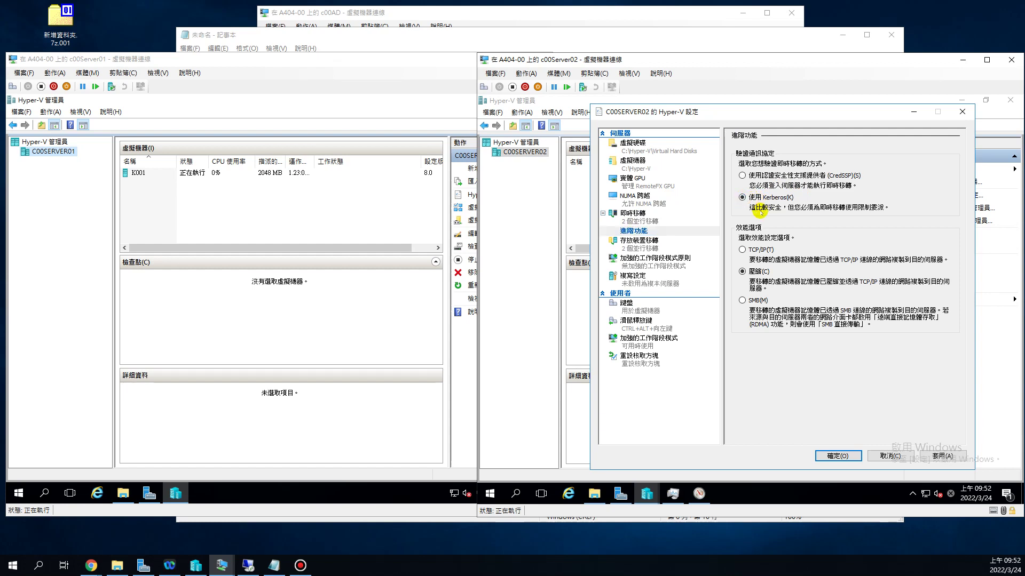
click(835, 456)
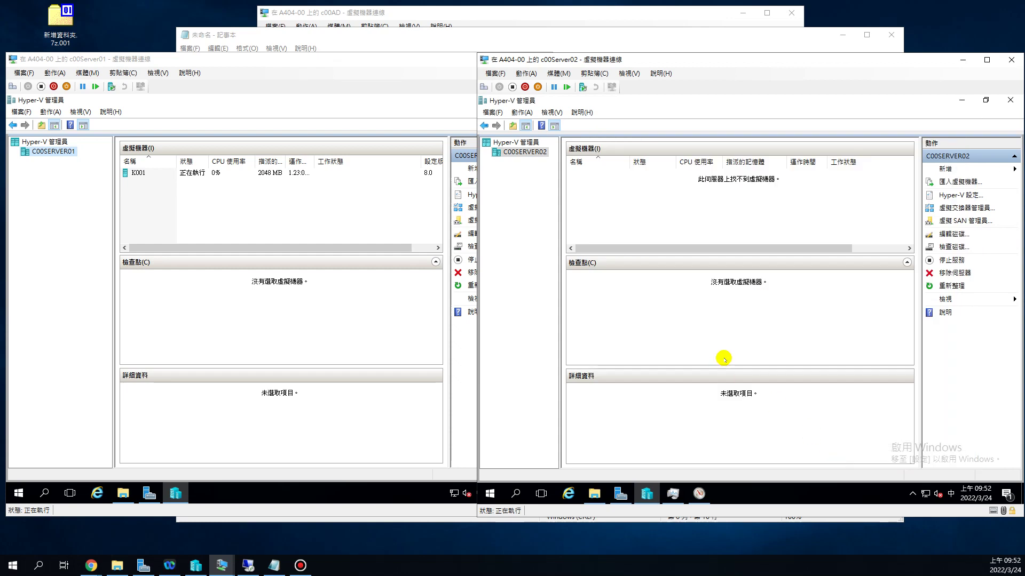
Start a new move of K001 on C00SERVER01, keep the virtual machine move type, and continue to the destination computer.
click(336, 226)
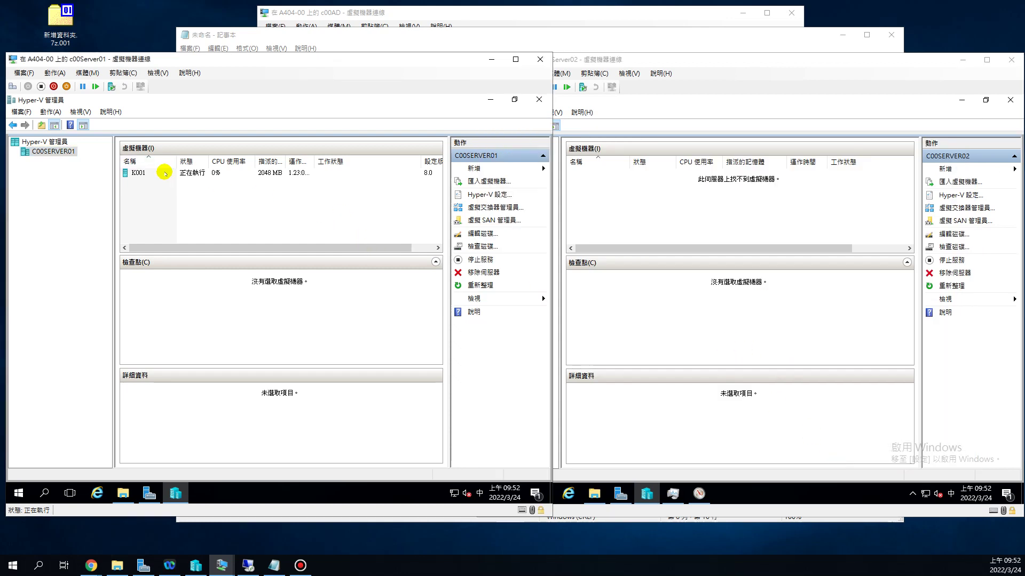
click(164, 173)
right_click(164, 172)
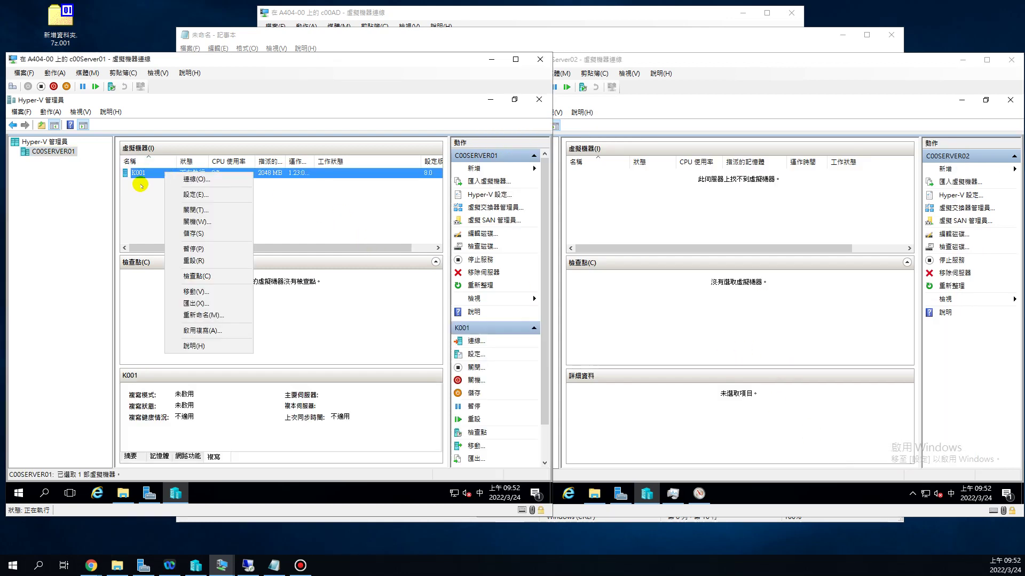
click(199, 292)
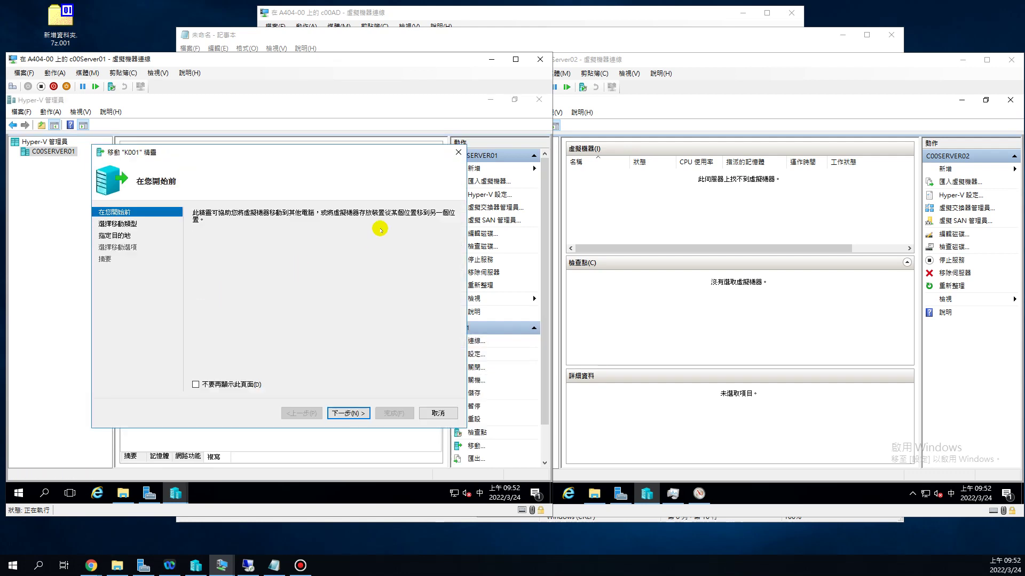
click(346, 413)
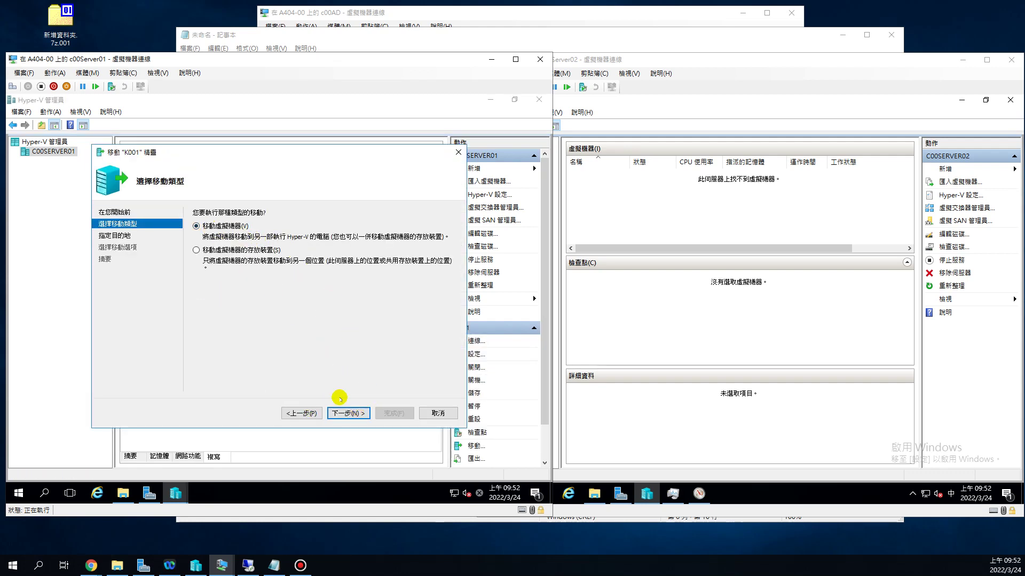
click(345, 413)
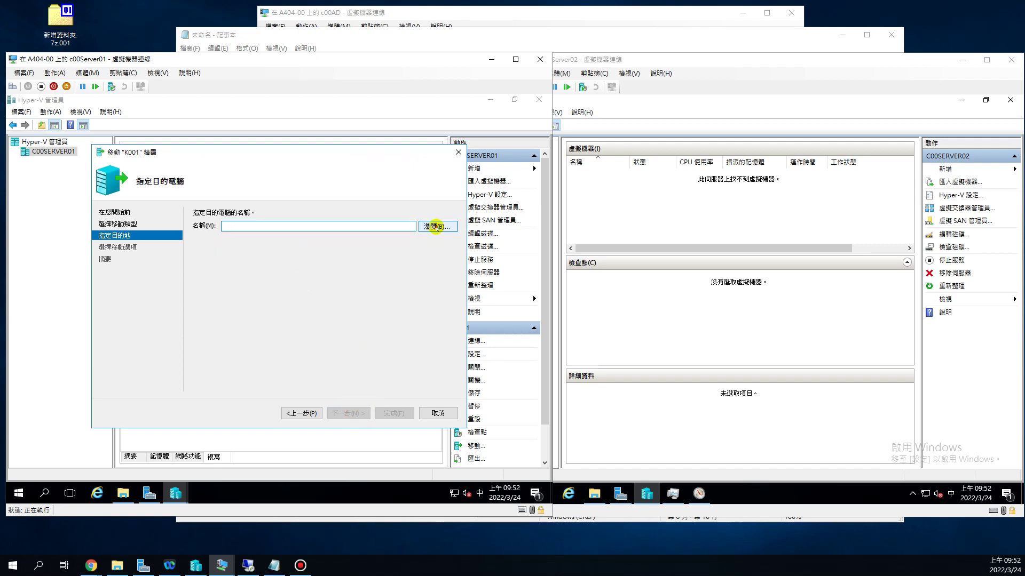
Find the domain's computers, choose C00SERVER02 as the destination computer for K001, and continue to the move options.
click(437, 226)
click(130, 299)
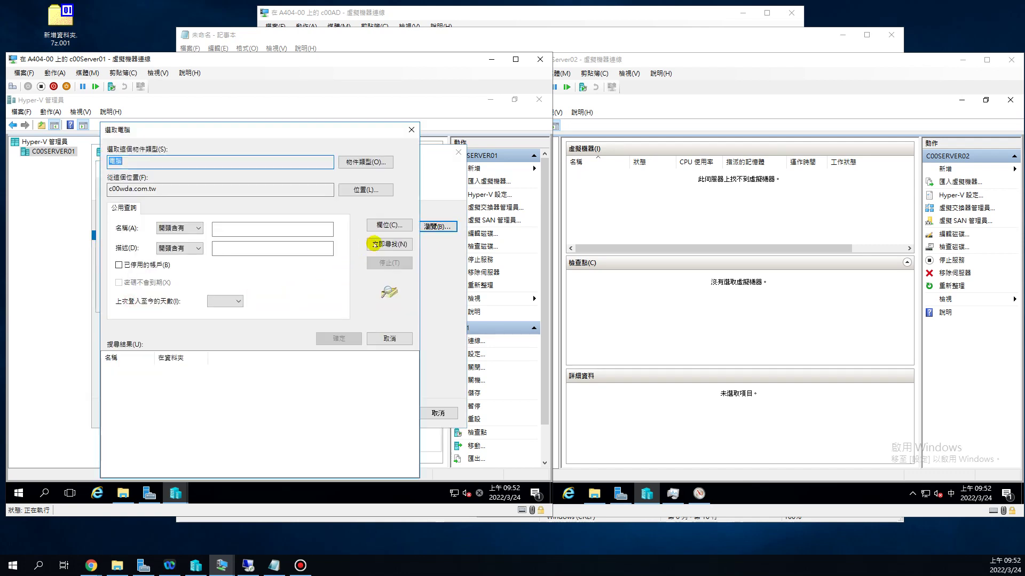
click(380, 244)
click(143, 389)
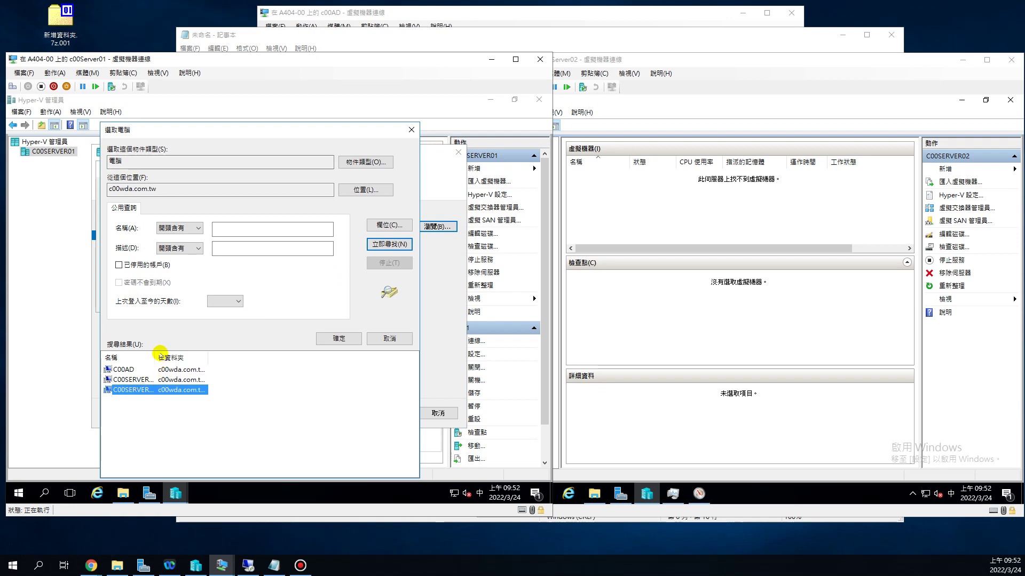
click(326, 338)
click(298, 300)
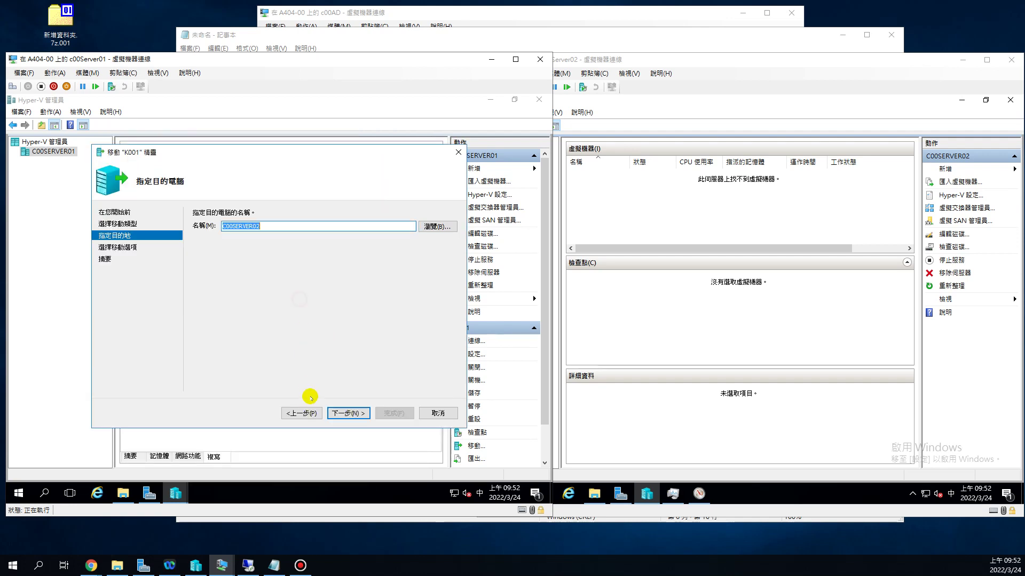
click(350, 413)
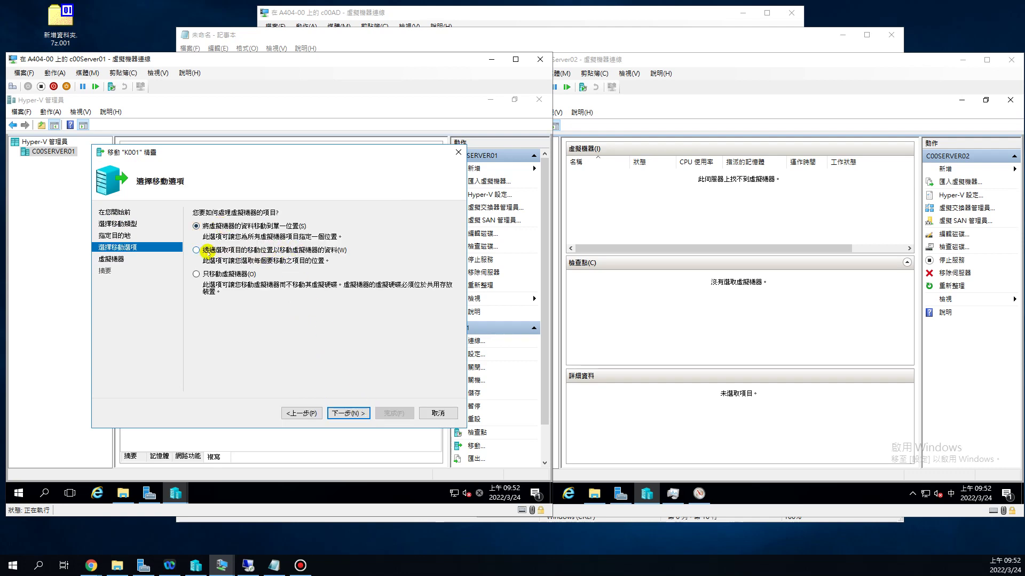
Choose to move K001's data by selecting where to move the items, keep automatic data movement, and start the move.
click(197, 250)
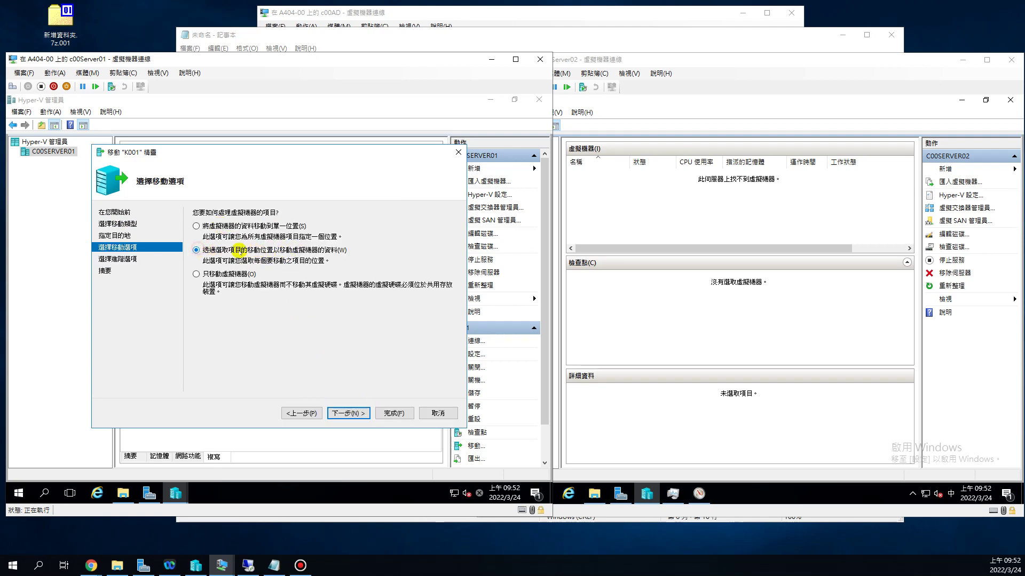
click(340, 414)
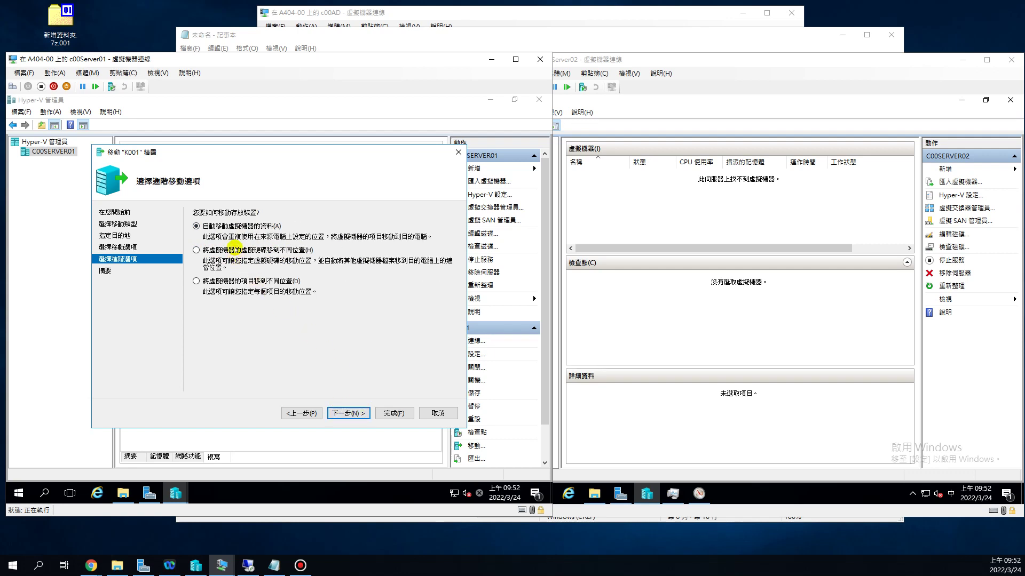
click(346, 414)
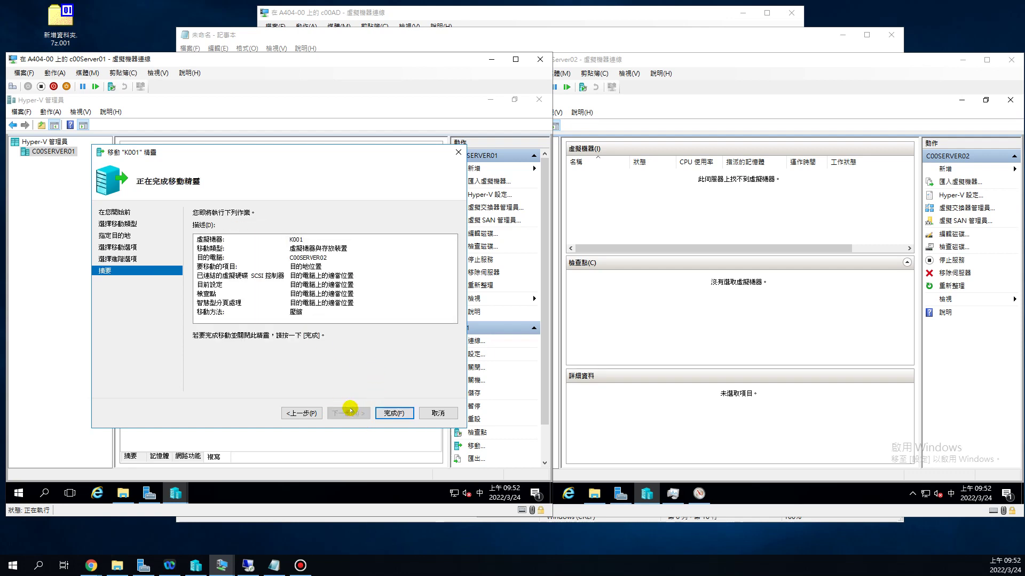
click(393, 412)
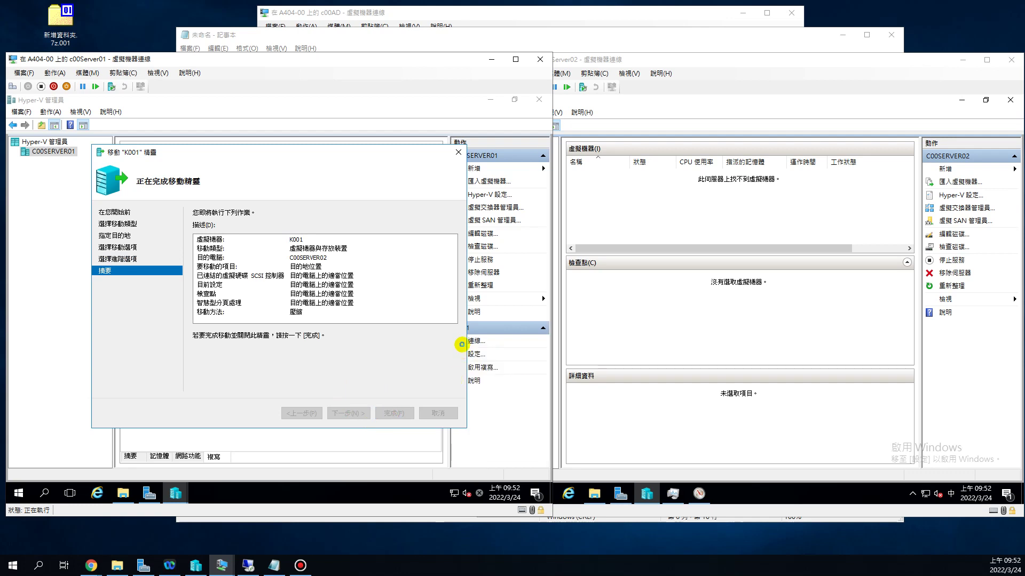
On C00SERVER02, examine the contents of C:\Hyper-V\K001, minimize the folder window, and check K001 in the virtual machine list.
click(662, 220)
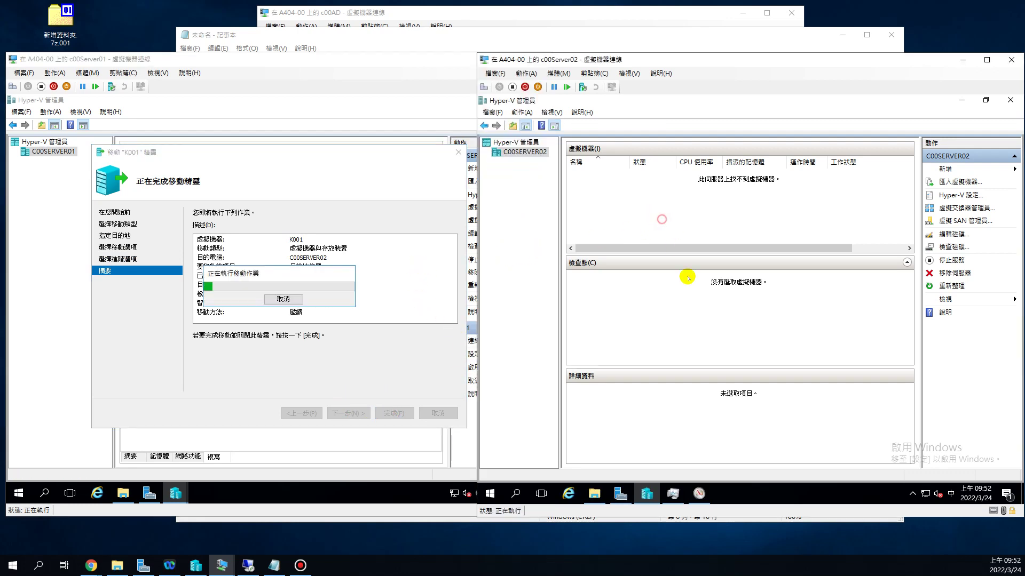
click(594, 493)
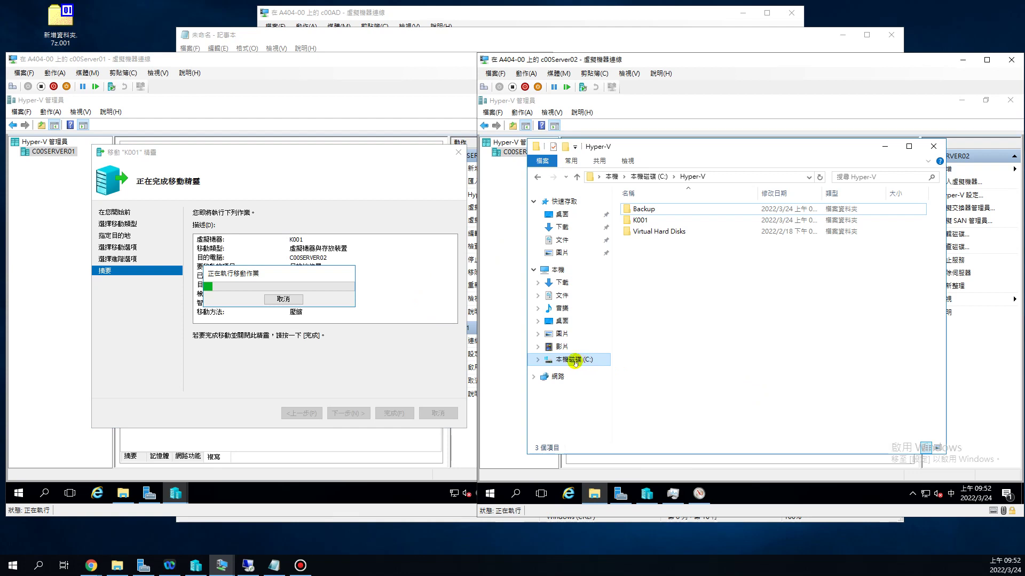
click(536, 360)
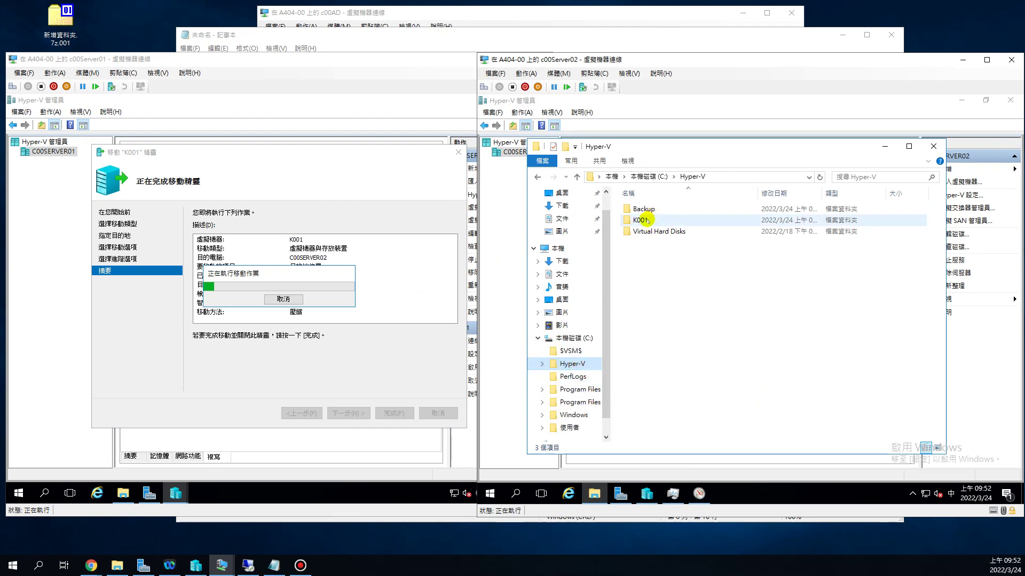
mouse_move(656, 222)
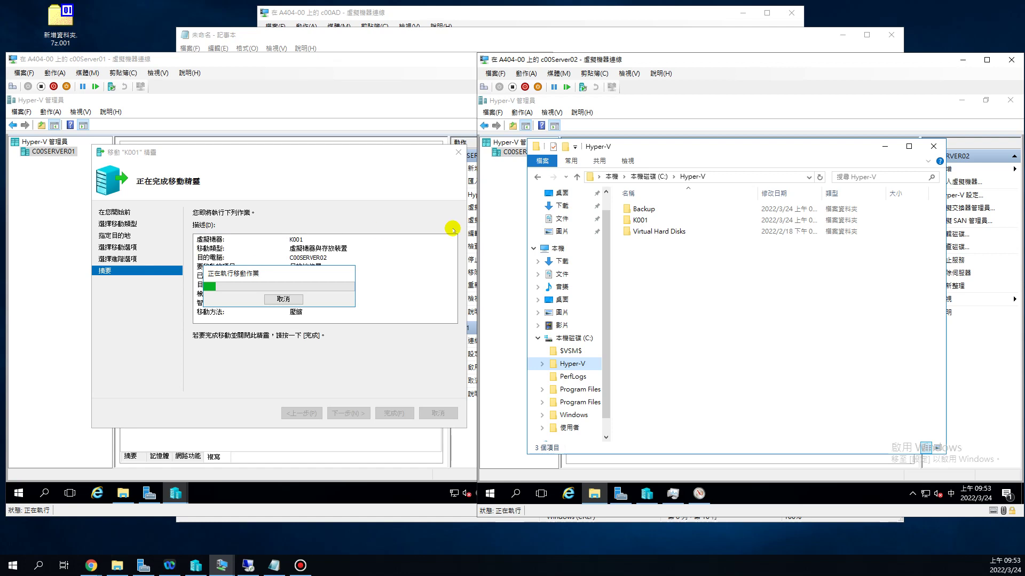
double_click(641, 220)
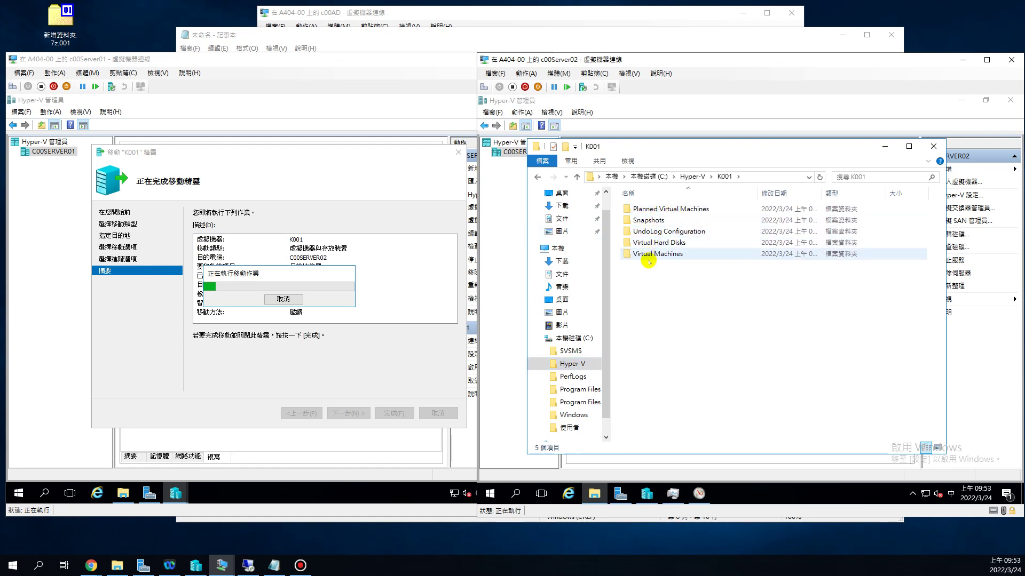
click(884, 146)
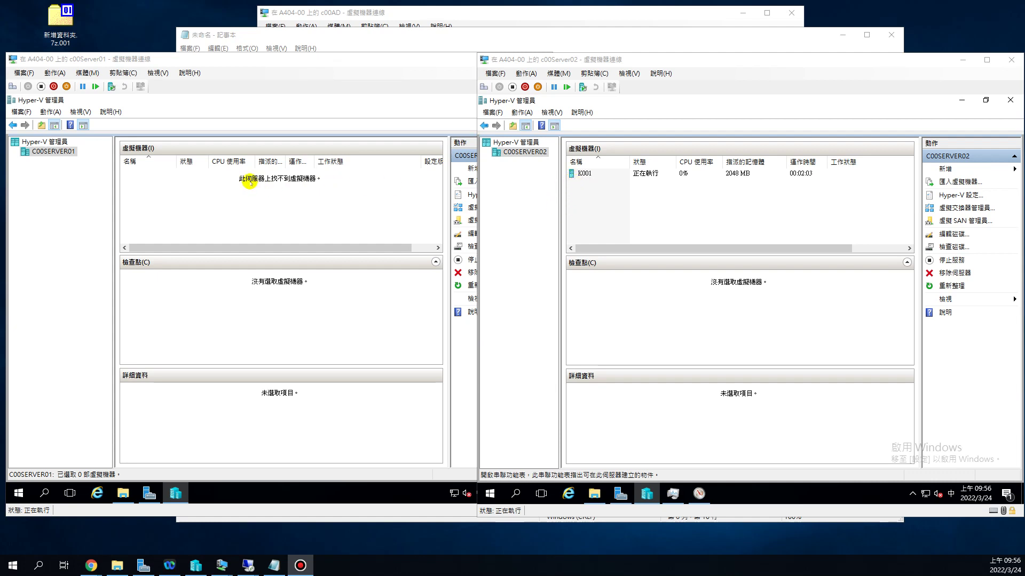
click(597, 175)
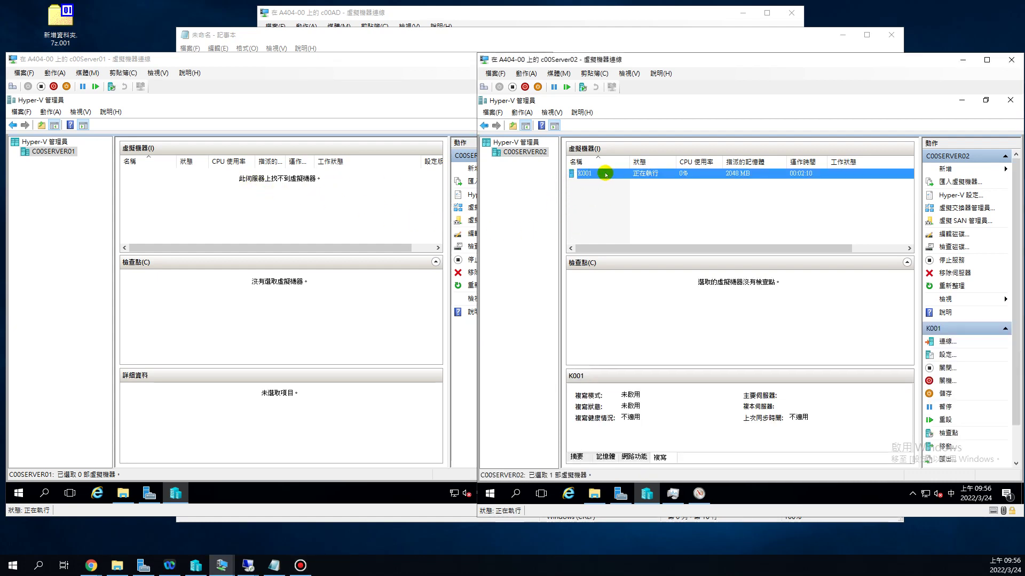